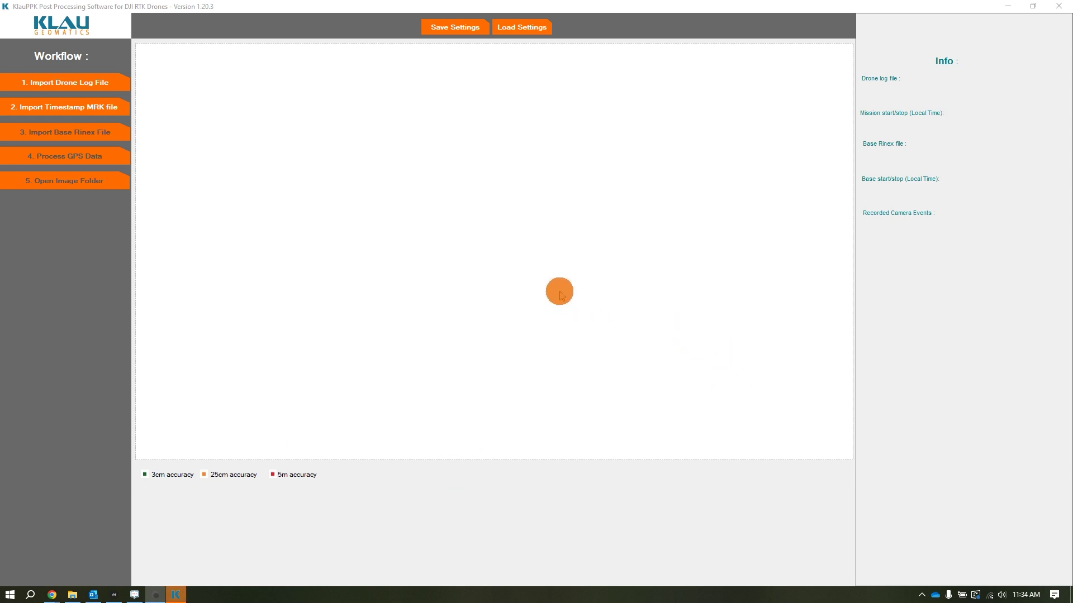
- Bring up the Klau folder window, showing Control and the two Mapping2 folders, over KlauPPK
left_click(517, 270)
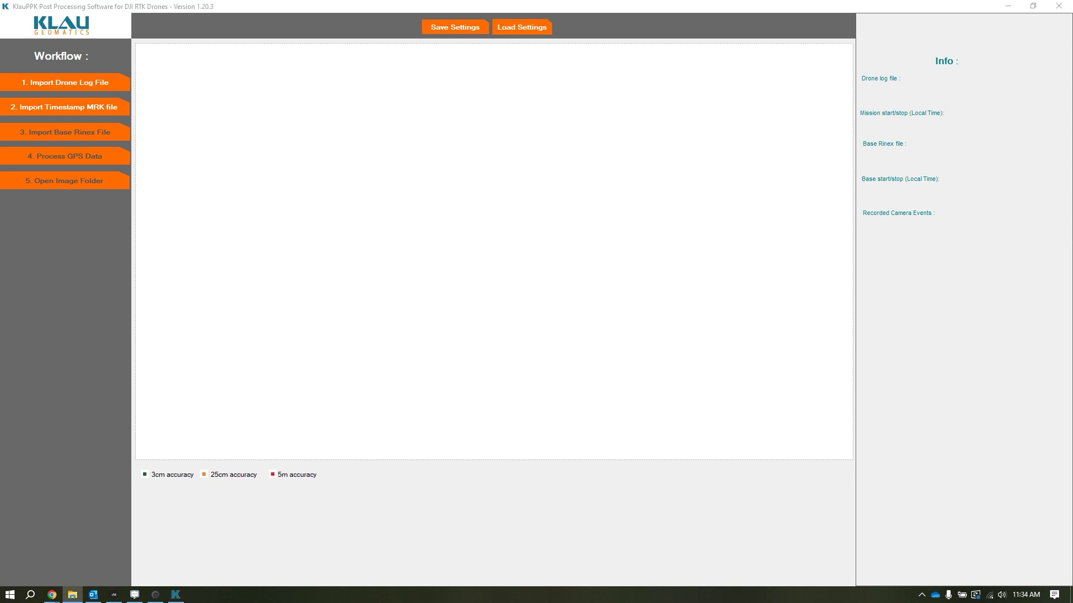
left_click_drag(523, 251, 530, 146)
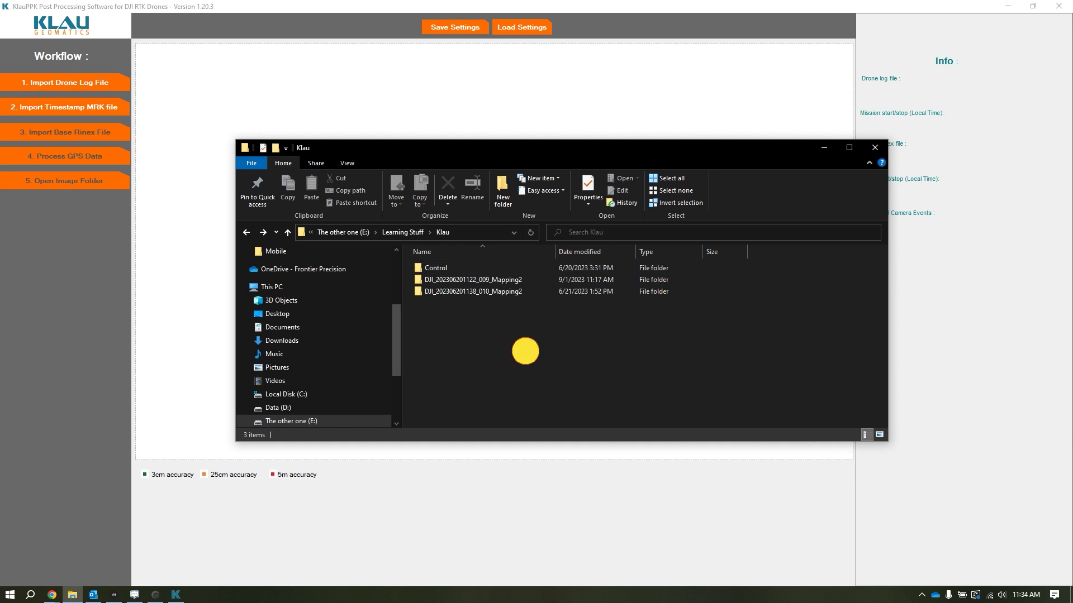
double_click(435, 282)
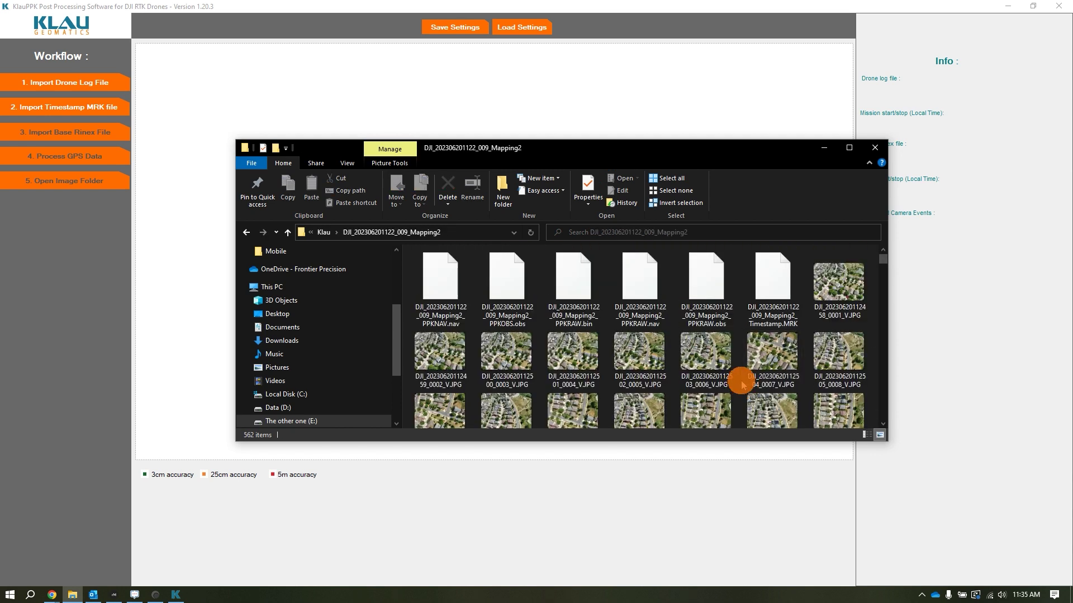
left_click(719, 338)
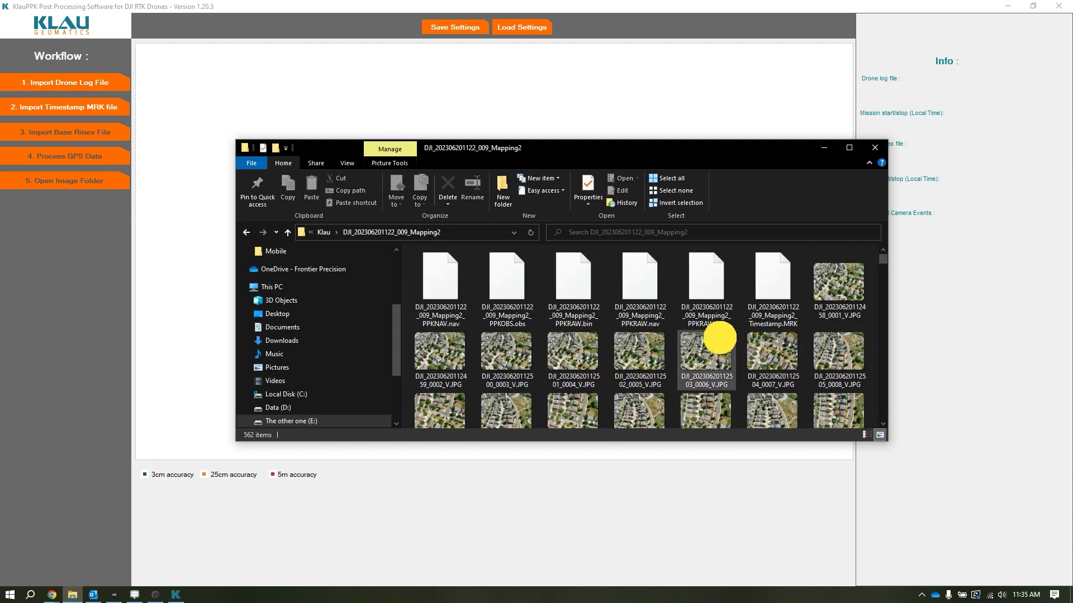
key("alt+Left")
- Inspect the .23O base observation file in the Control folder, then return to Klau
left_click(426, 269)
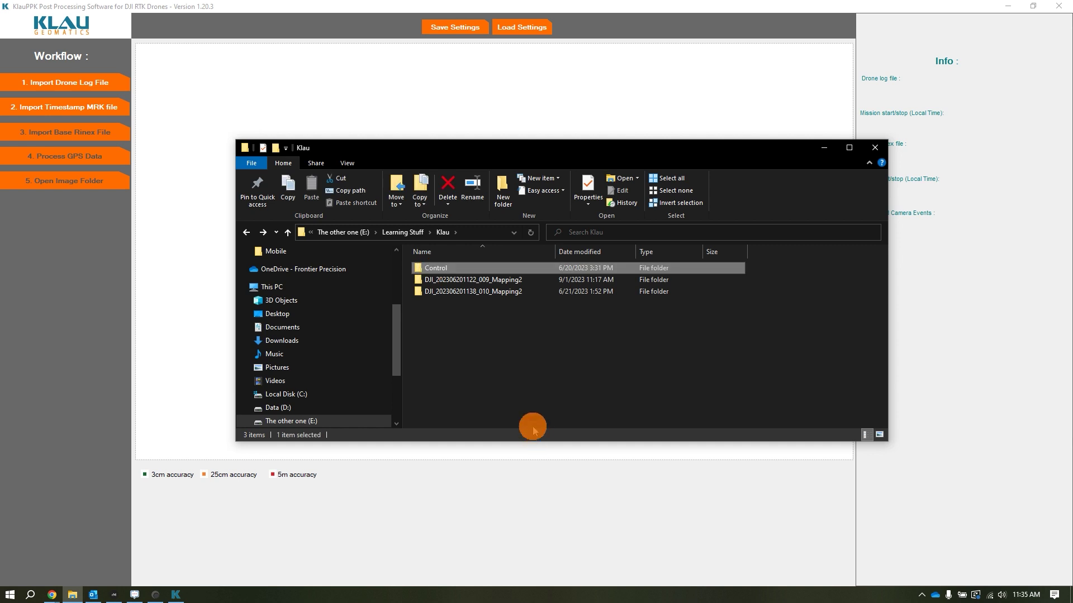
left_click(497, 363)
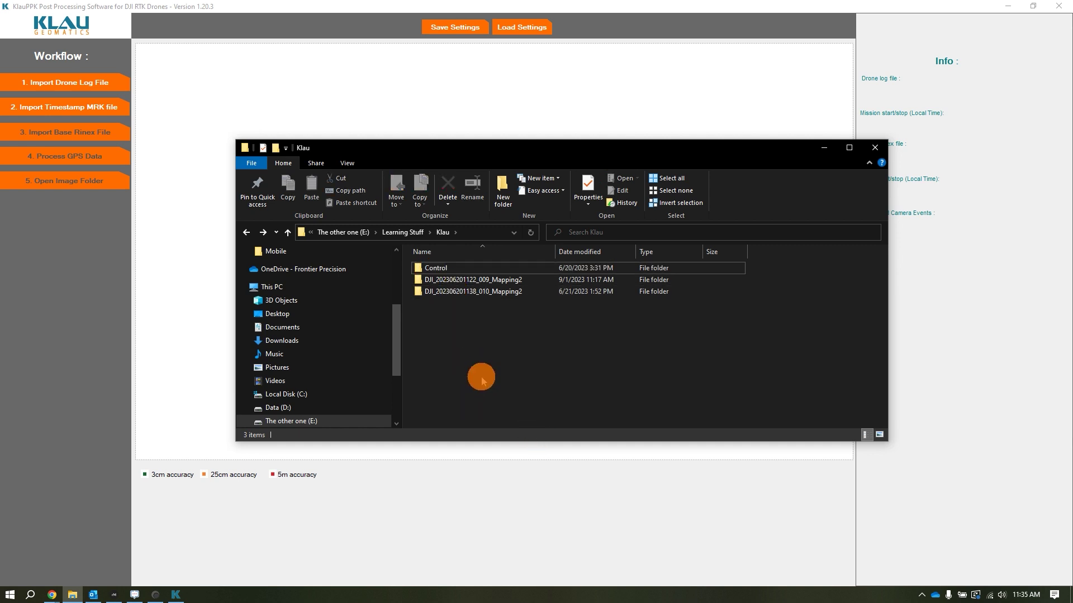
double_click(443, 268)
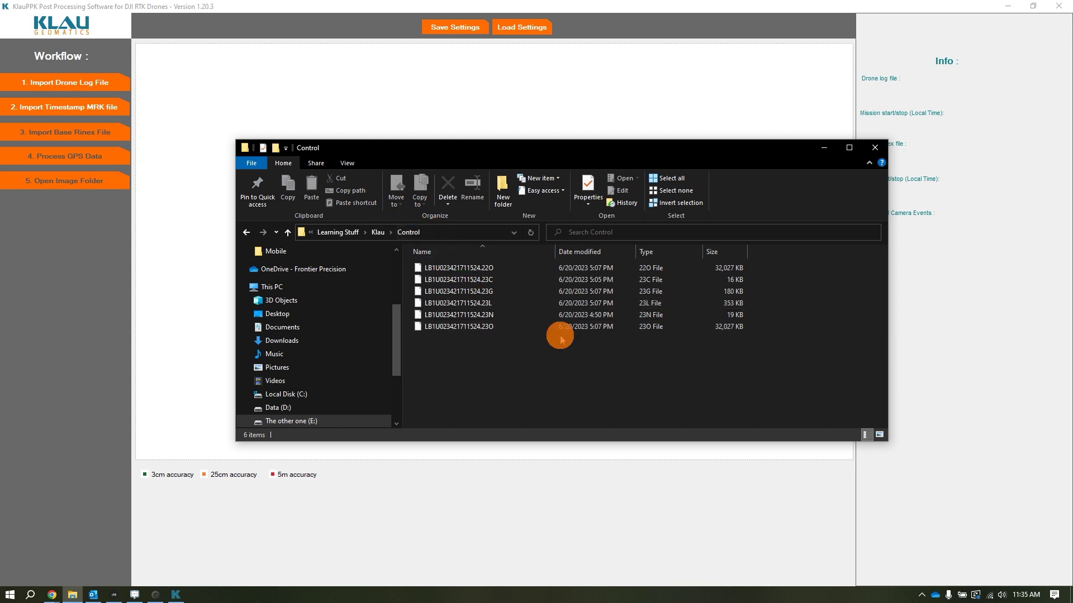
left_click(474, 329)
left_click(536, 386)
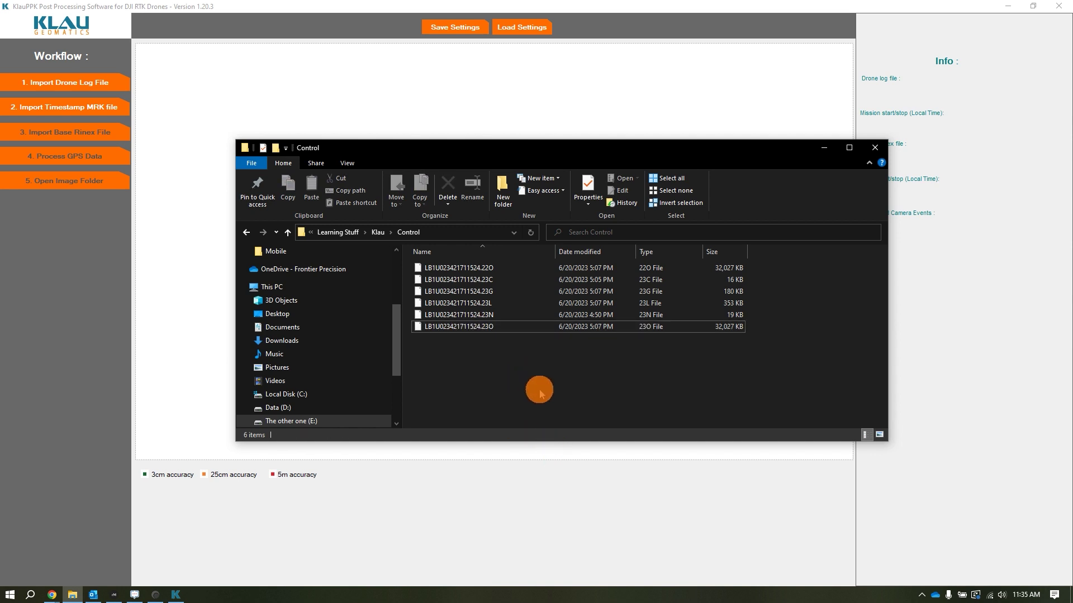
key("BackSpace")
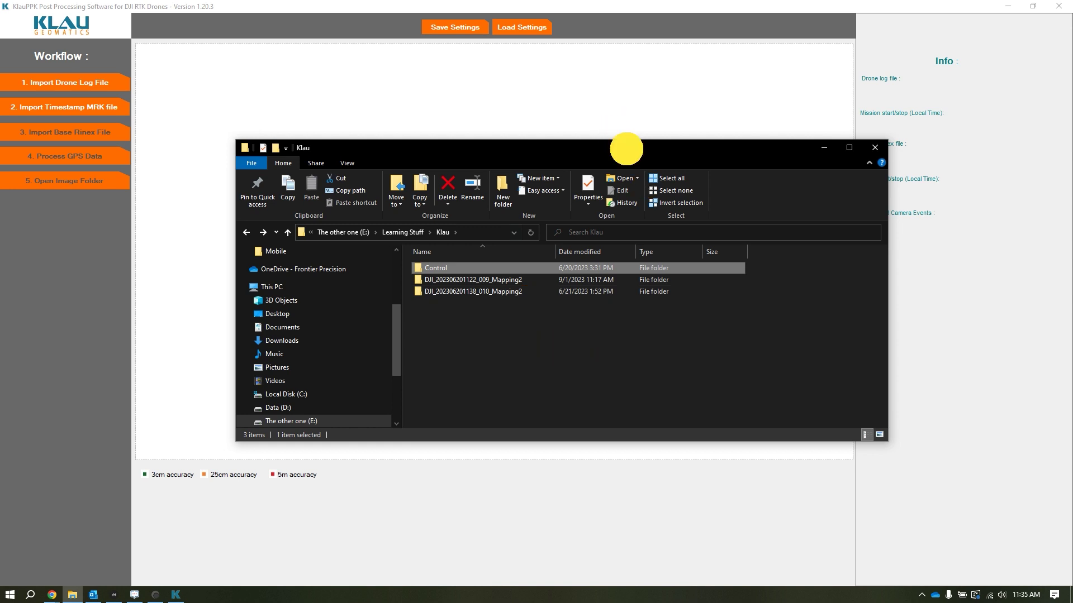
- Move the Explorer window off the KlauPPK screen and close it
left_click_drag(625, 149, 532, 150)
left_click_drag(532, 151, 483, 152)
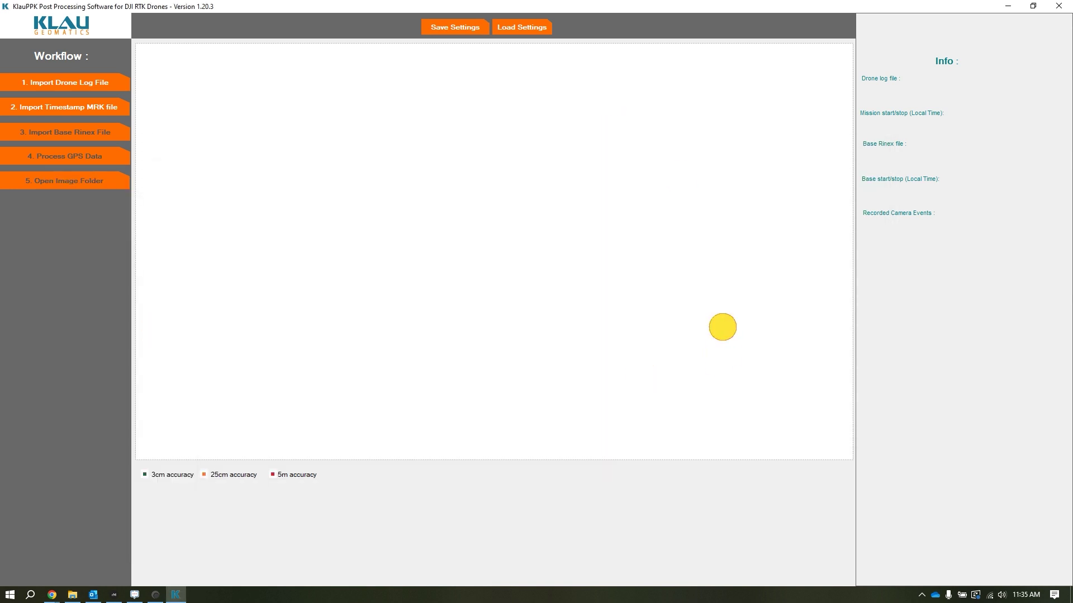
left_click(352, 216)
left_click(430, 347)
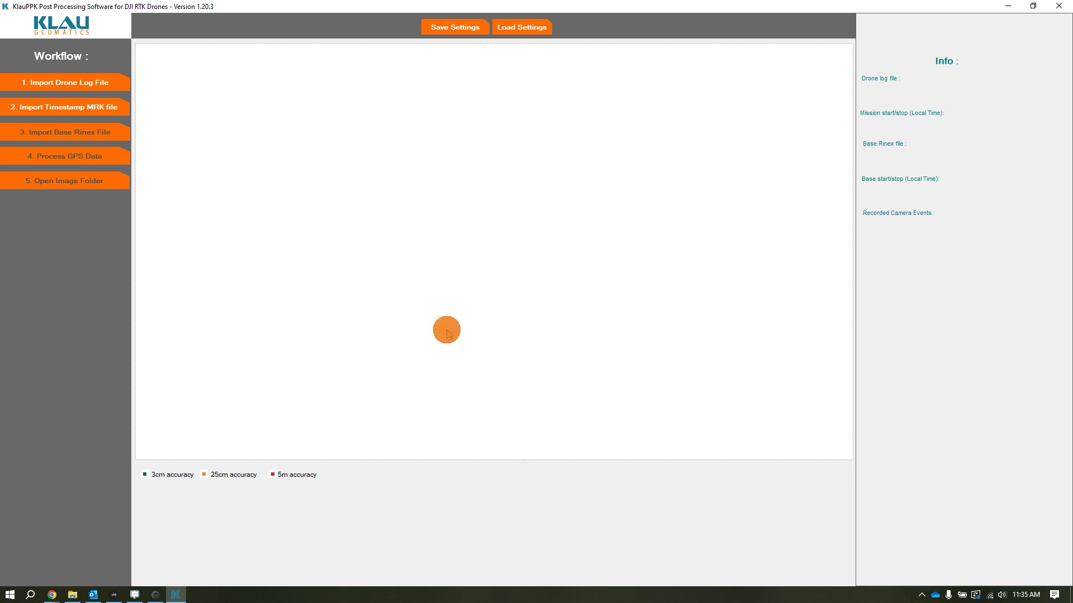
left_click(66, 89)
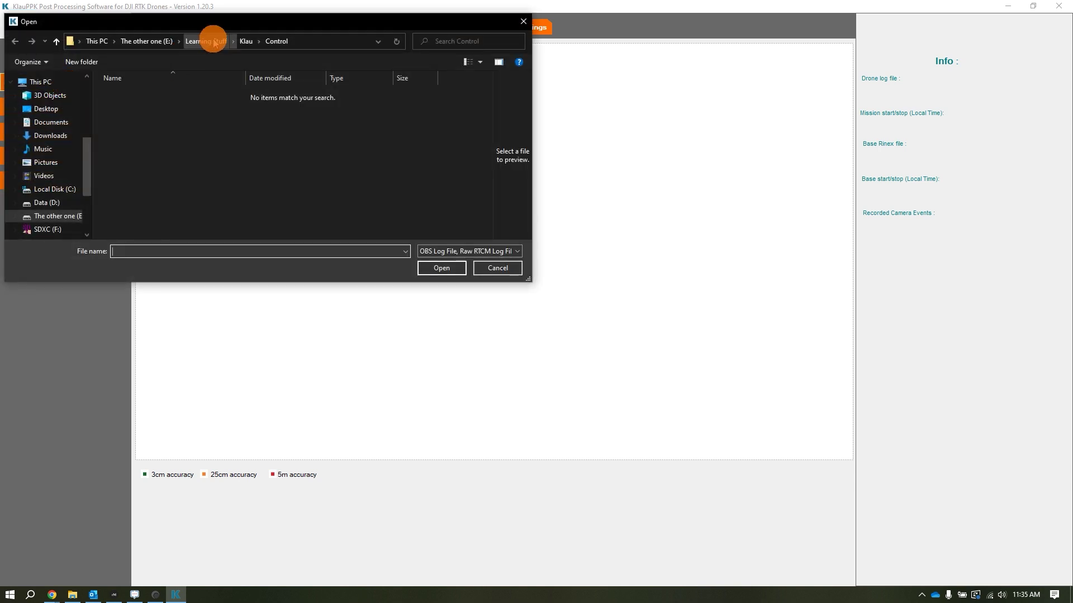
left_click(199, 42)
double_click(121, 144)
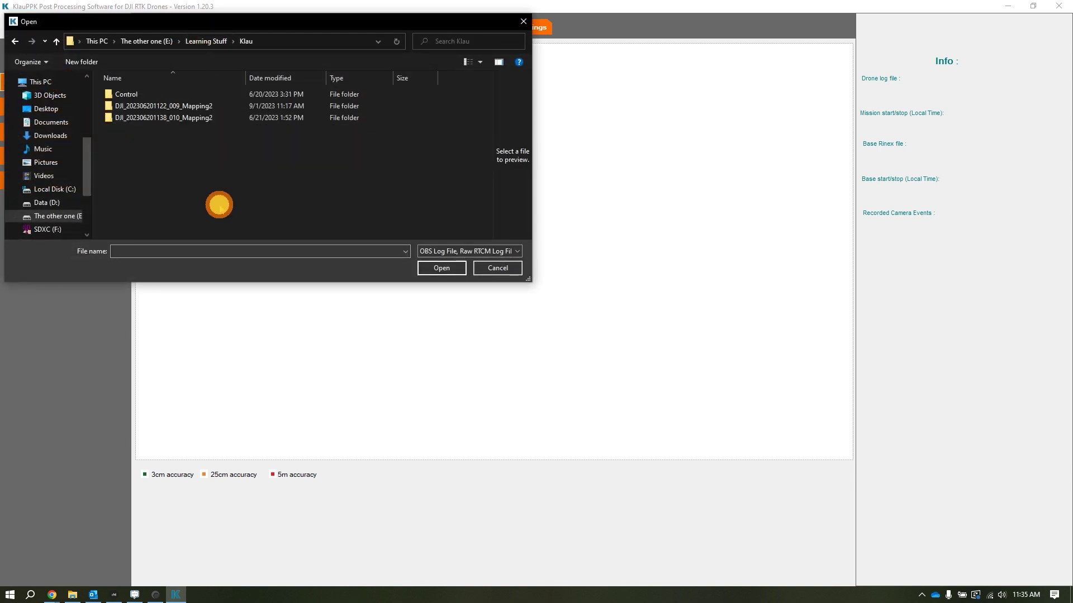
double_click(192, 106)
left_click(269, 206)
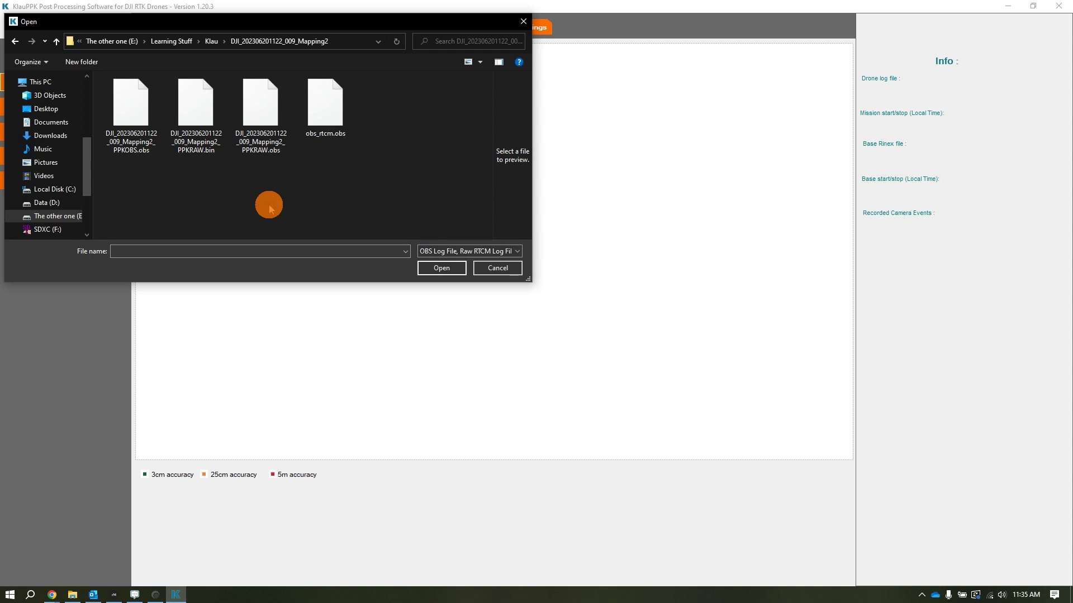
left_click(258, 150)
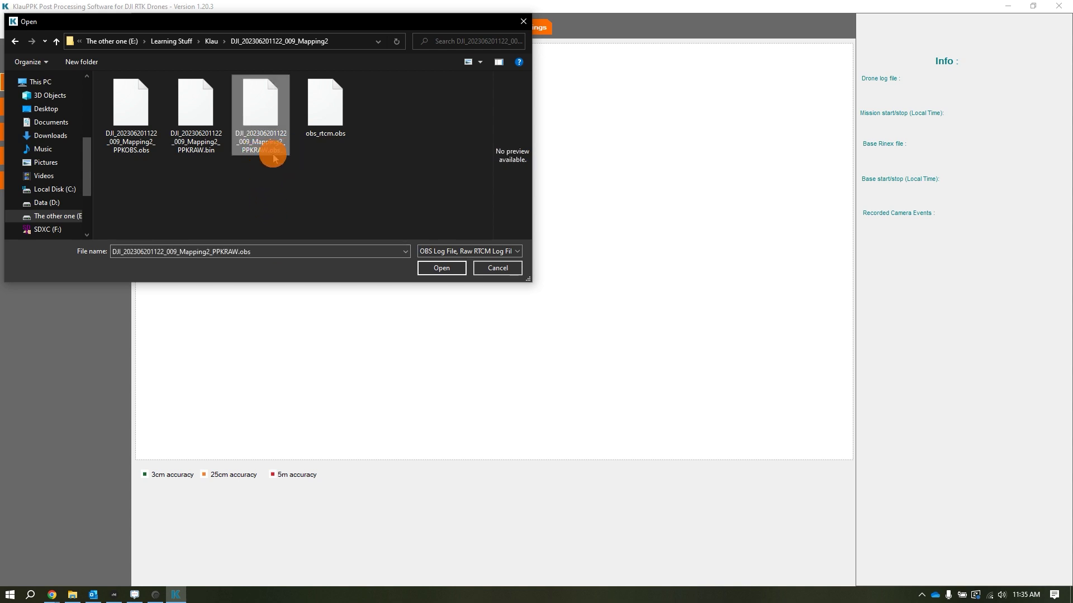
left_click(441, 269)
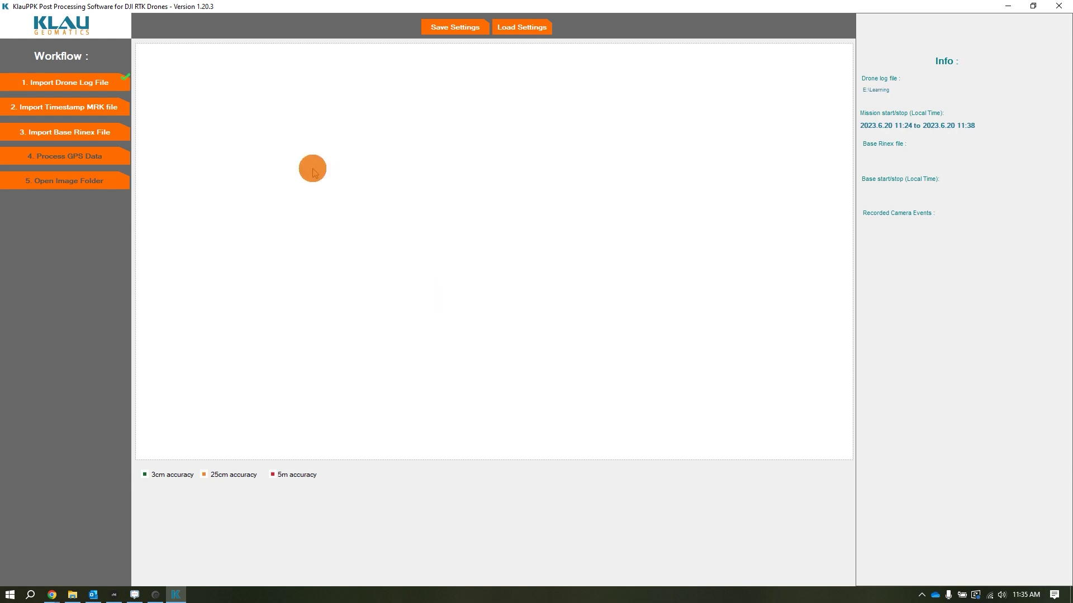
left_click(63, 93)
left_click(133, 81)
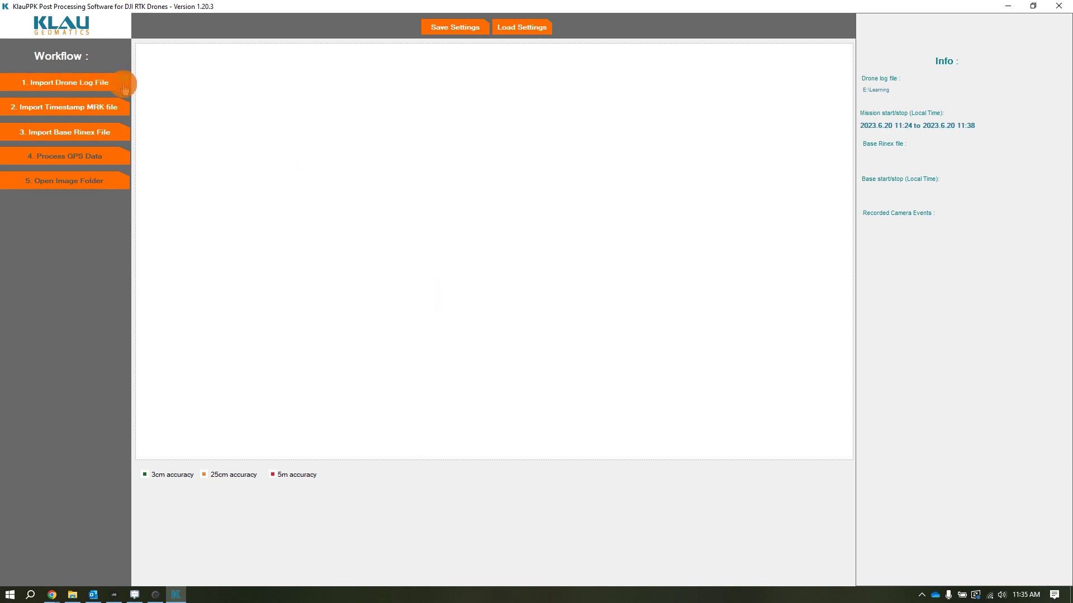
left_click(87, 112)
left_click(88, 112)
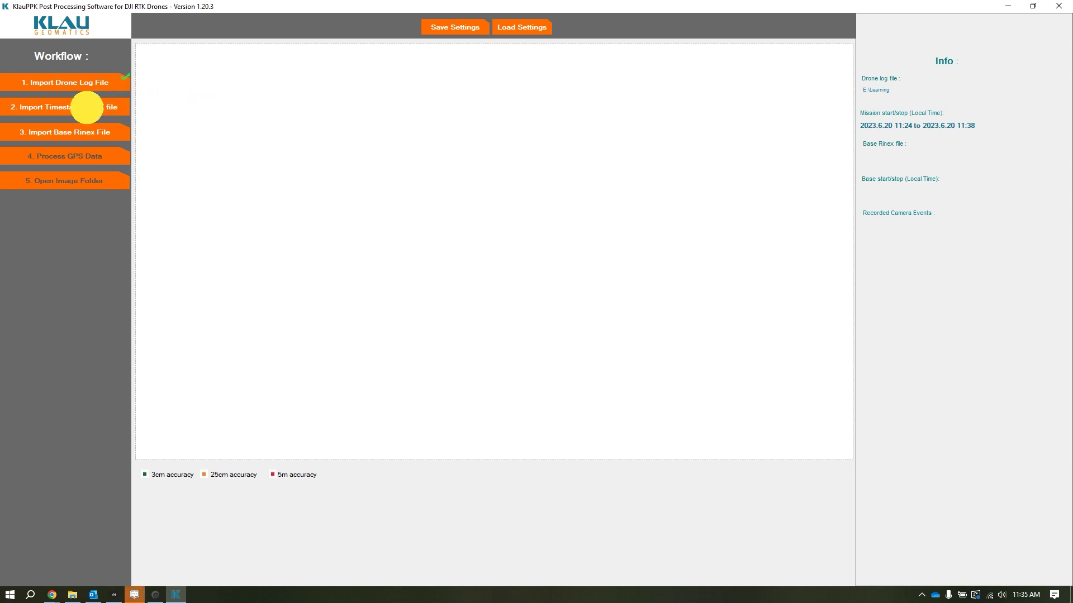
left_click(288, 187)
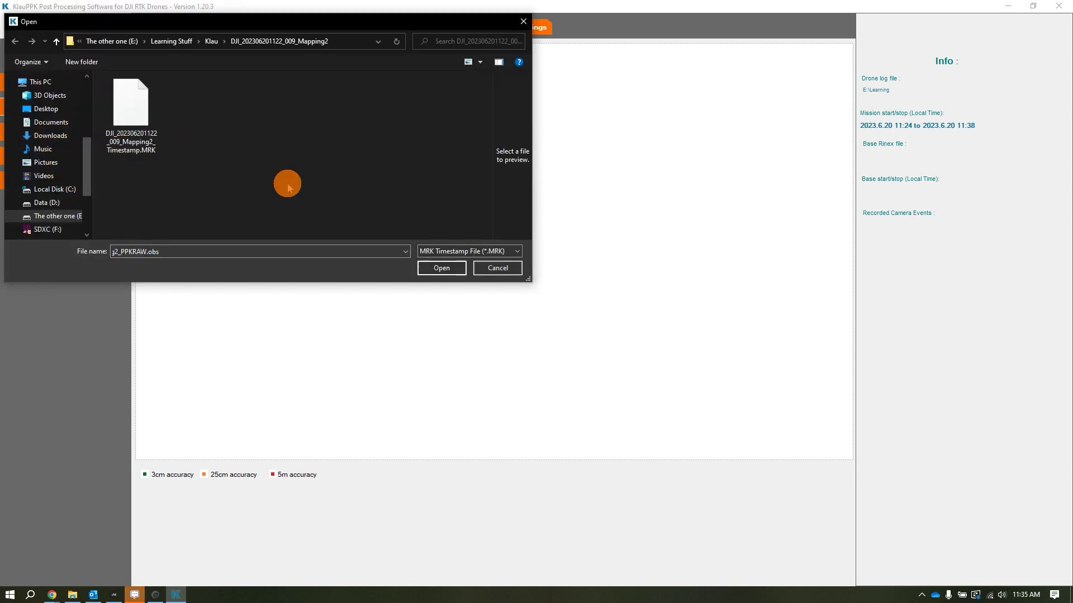
left_click_drag(324, 17, 519, 25)
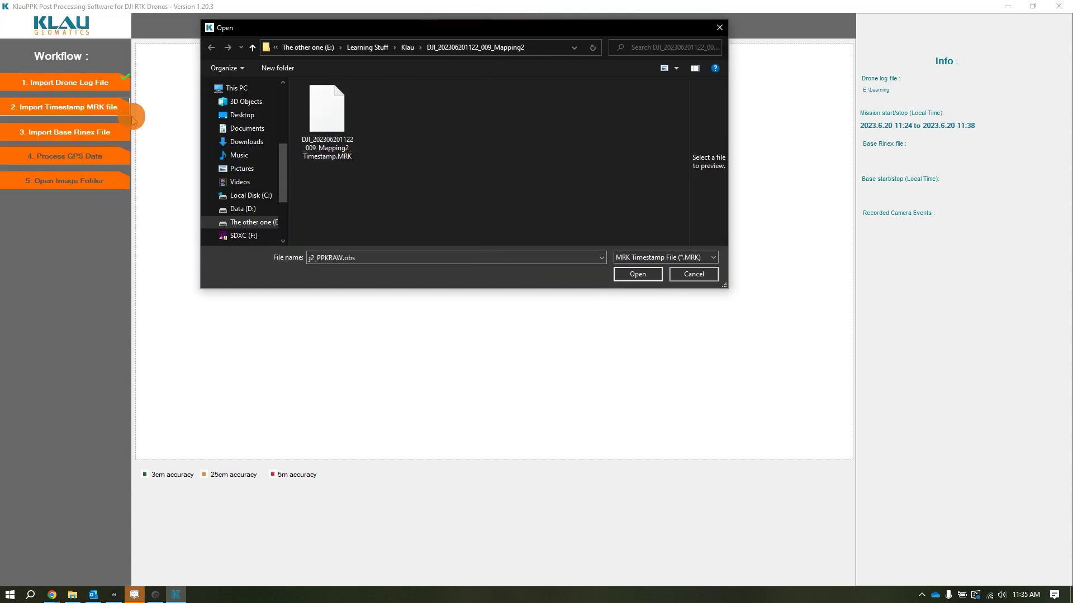
left_click(311, 109)
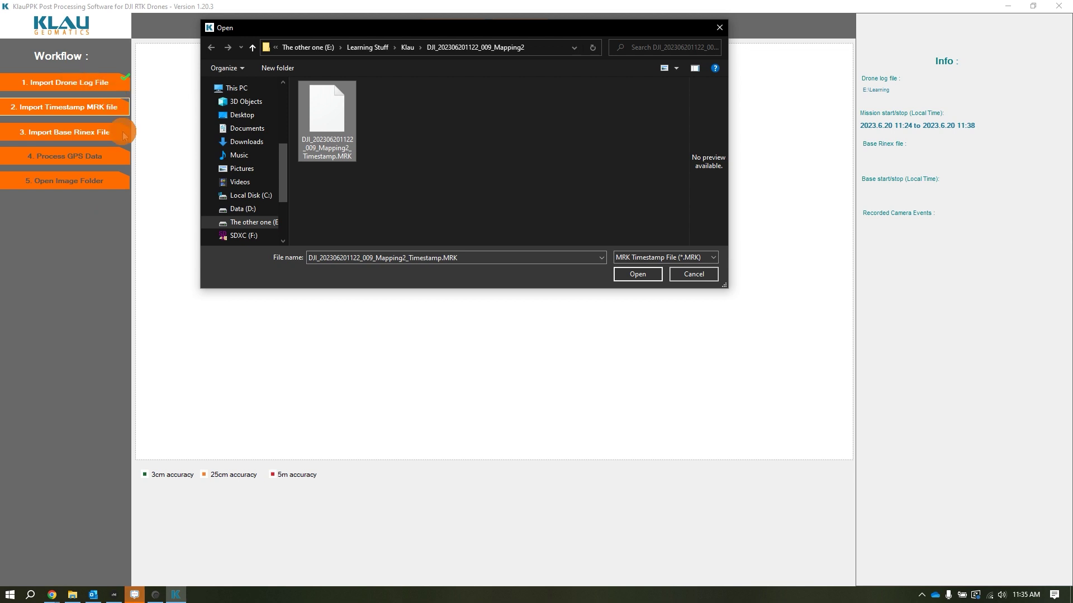
left_click(497, 211)
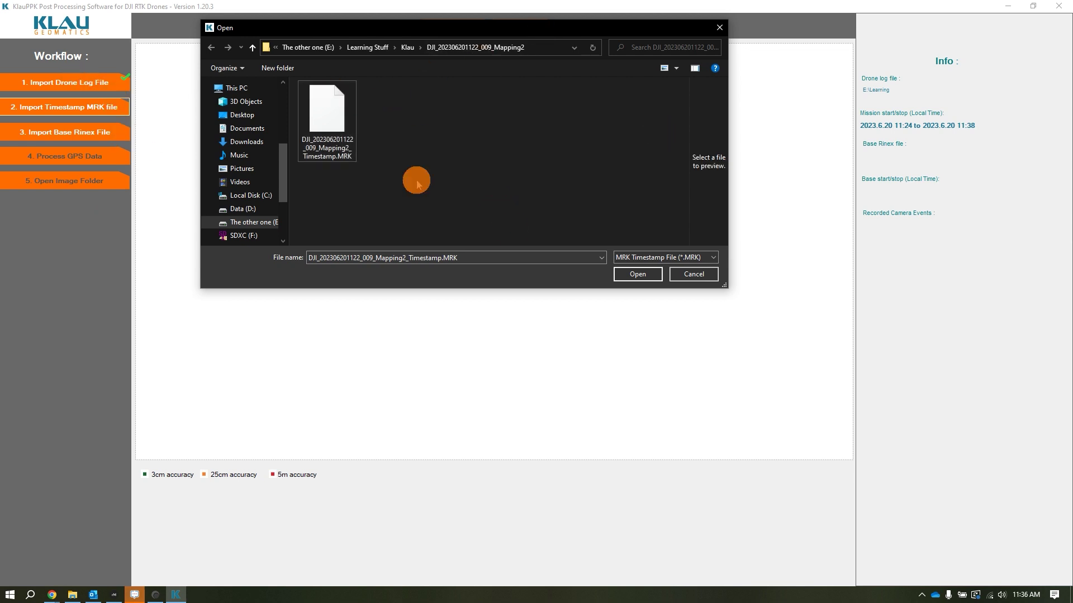
left_click(638, 274)
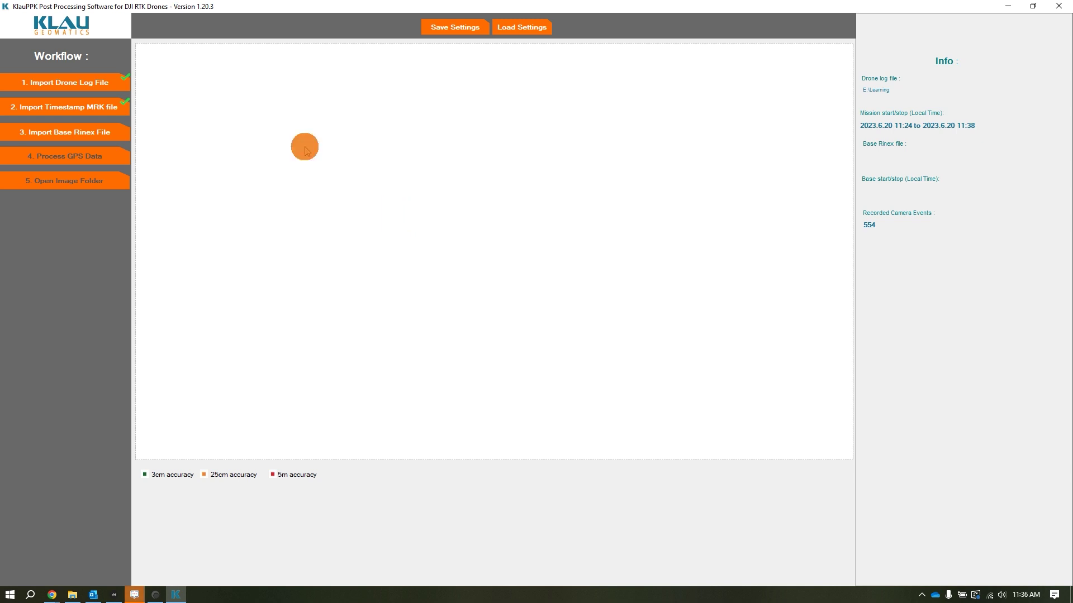
- Load Klau\Control\LB1U023421711524.23O as the base station RINEX file
left_click(86, 129)
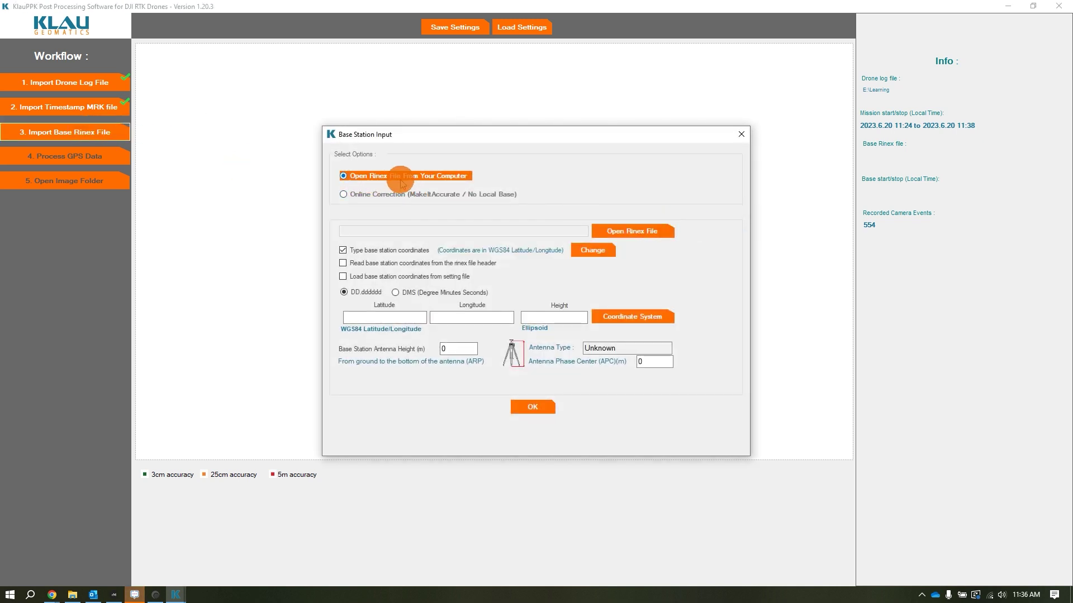
left_click(661, 231)
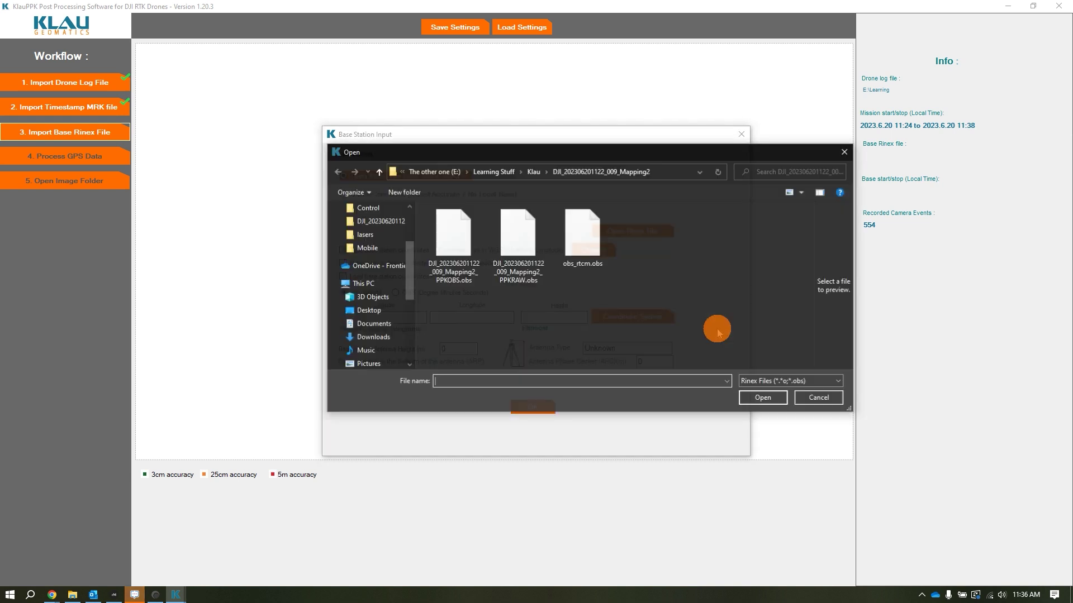
left_click(533, 171)
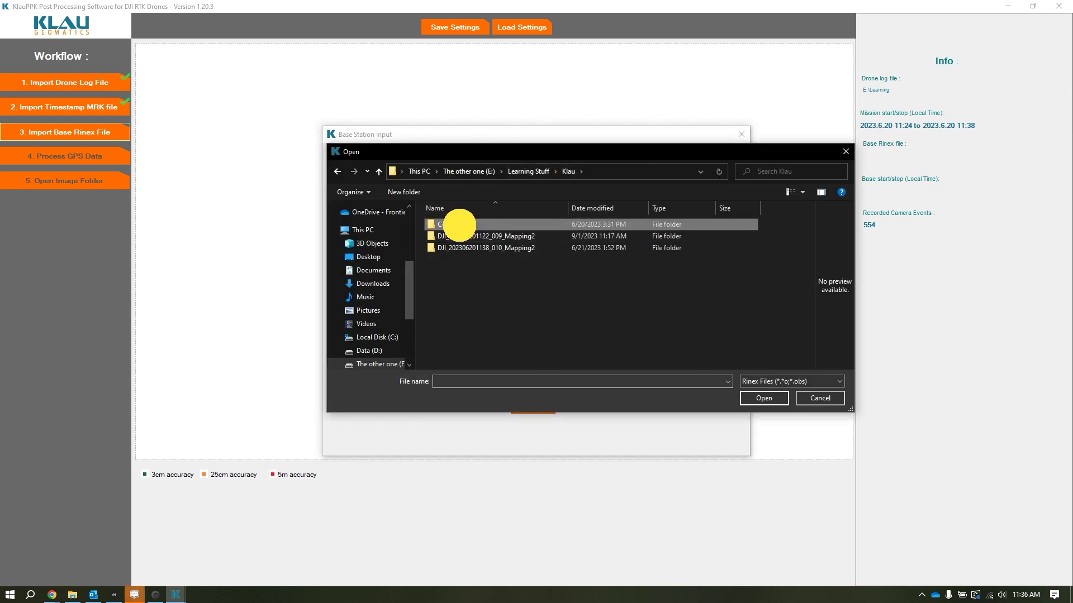
double_click(464, 225)
left_click(484, 236)
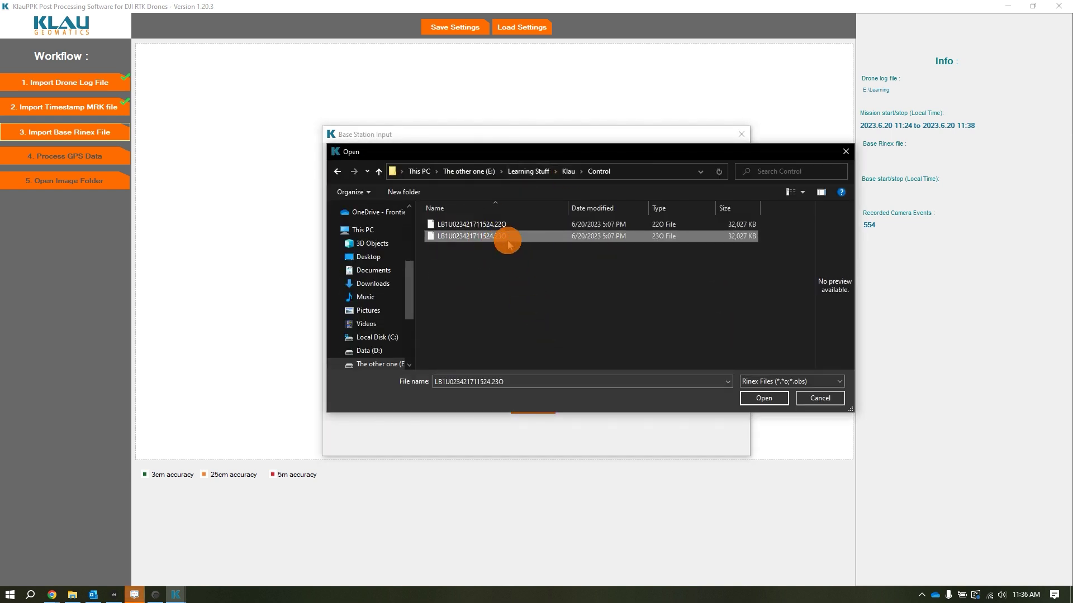
left_click(764, 398)
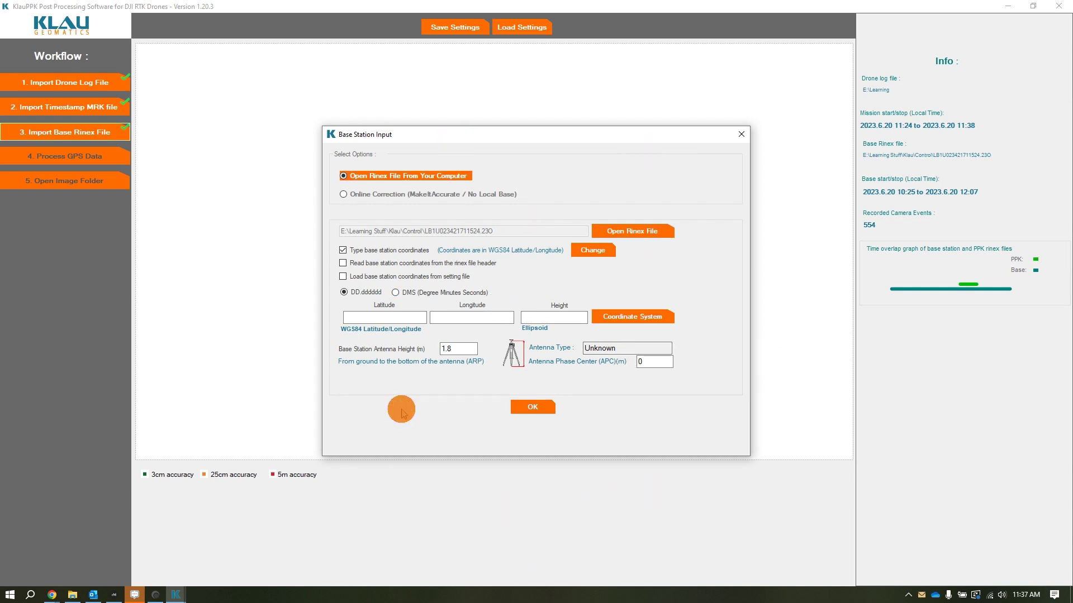
- Read base coordinates from the RINEX header, keep the 1.8 m antenna height, and confirm
left_click(343, 264)
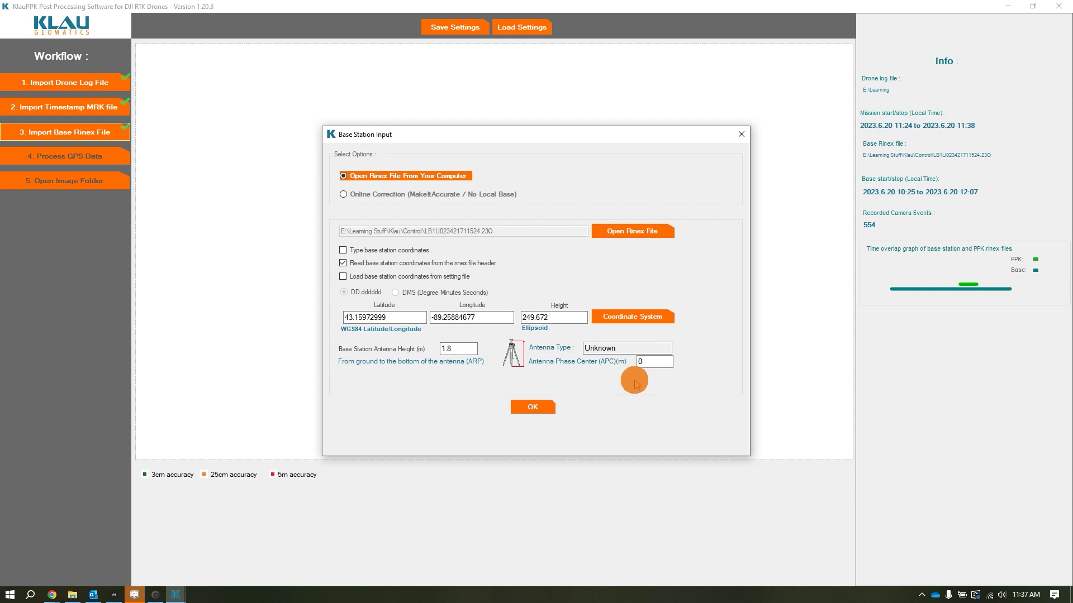
left_click_drag(618, 349, 580, 341)
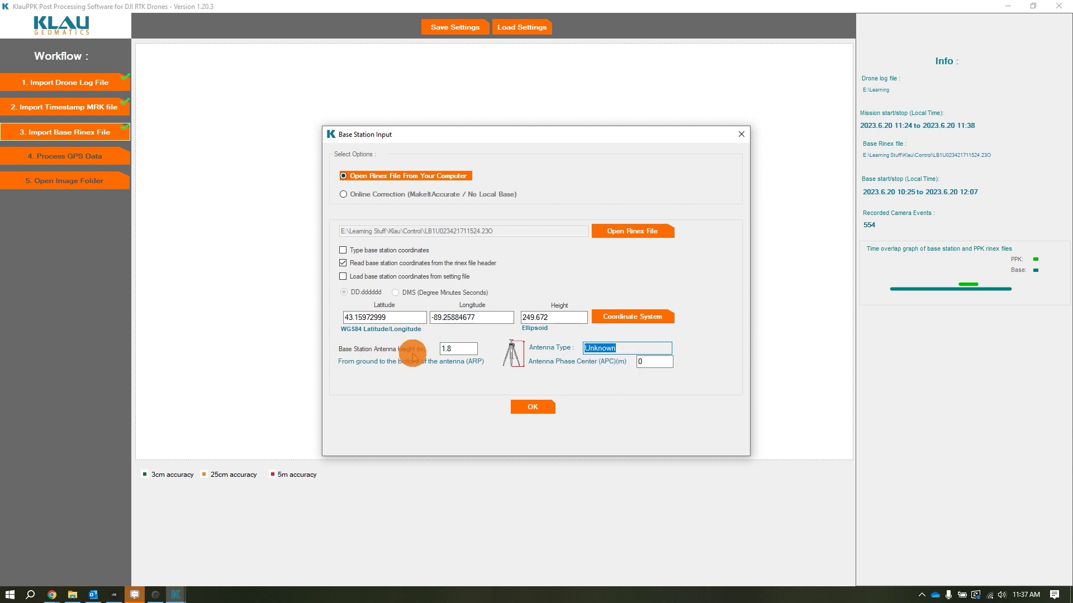
left_click(462, 350)
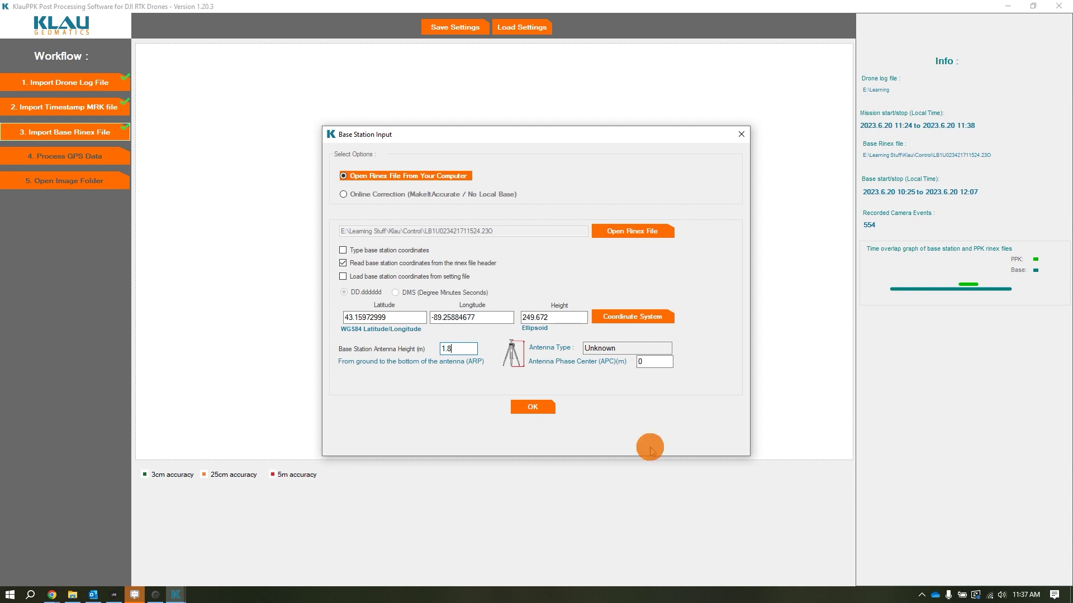
left_click(542, 412)
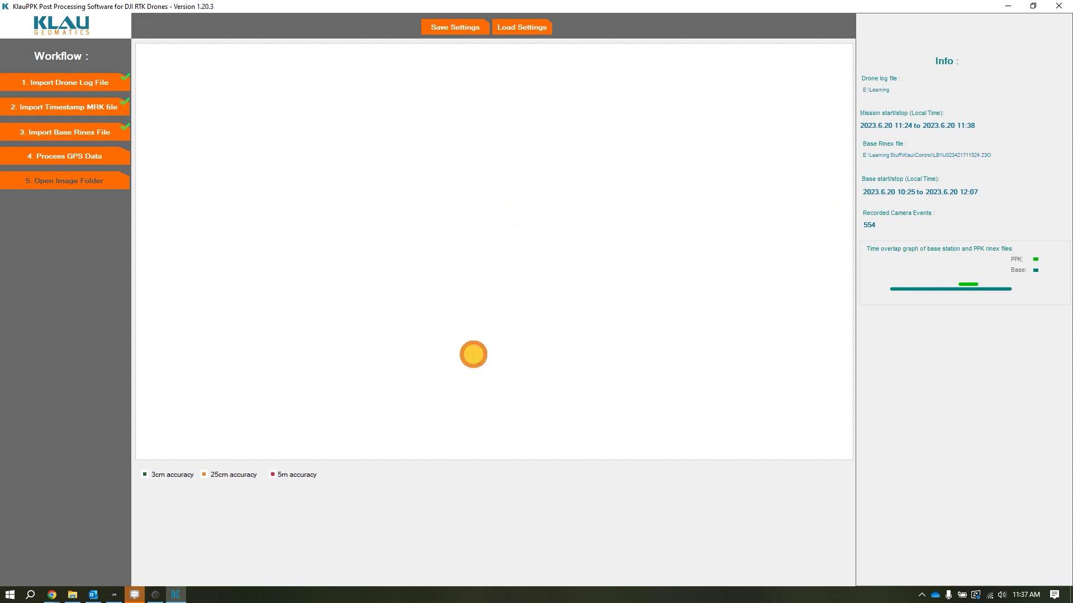
- Run Process GPS Data and review the camera positions solved at 3 cm accuracy
left_click(62, 163)
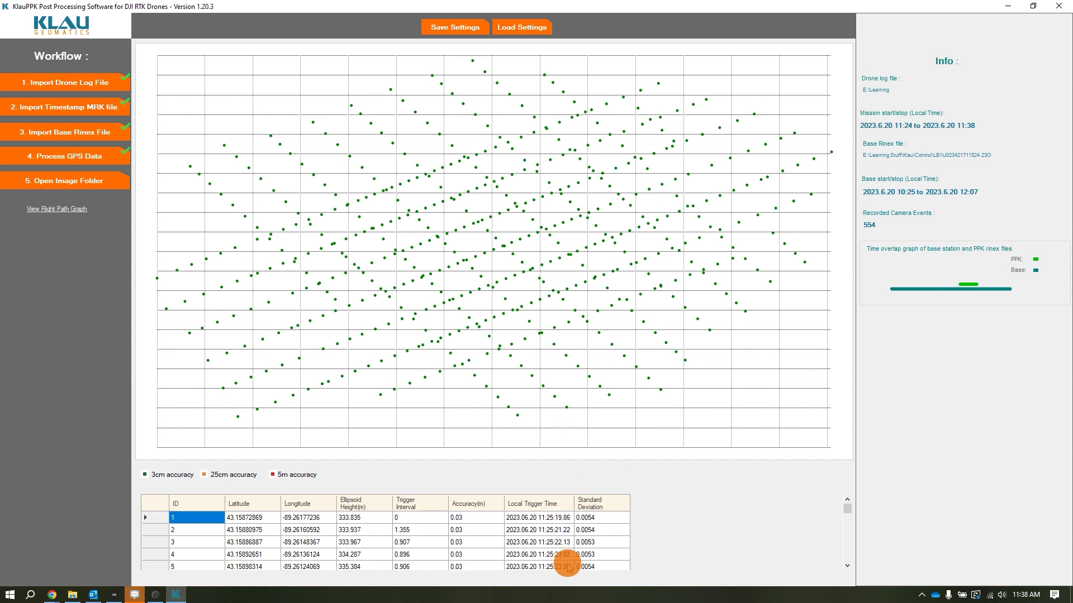
scroll(447, 542, "down", 1)
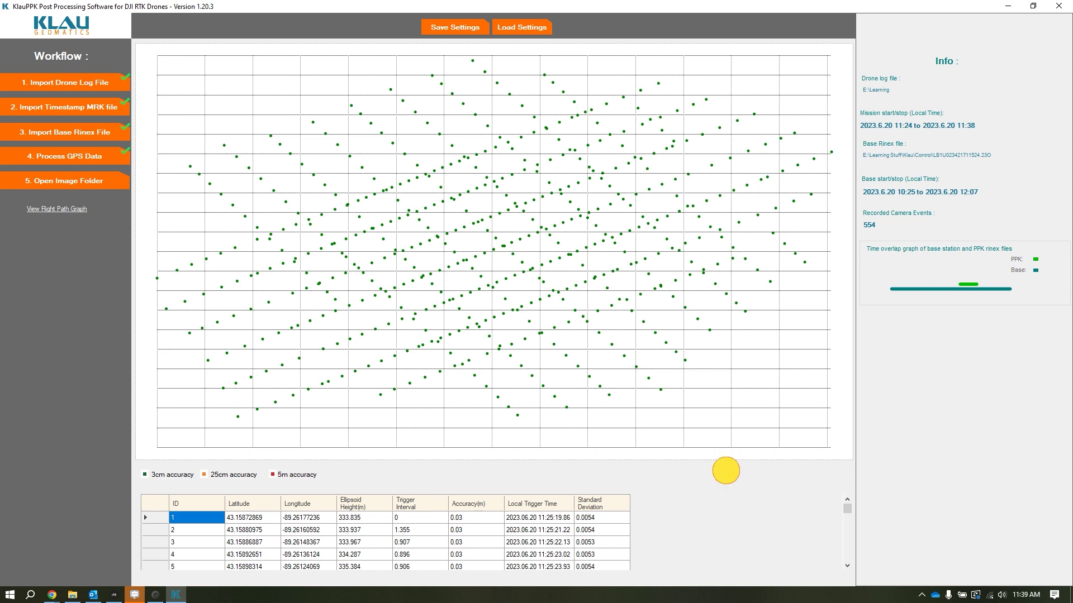
- Choose the 009 Mapping image folder and bring up the Geotag Photos coordinates table
left_click(69, 186)
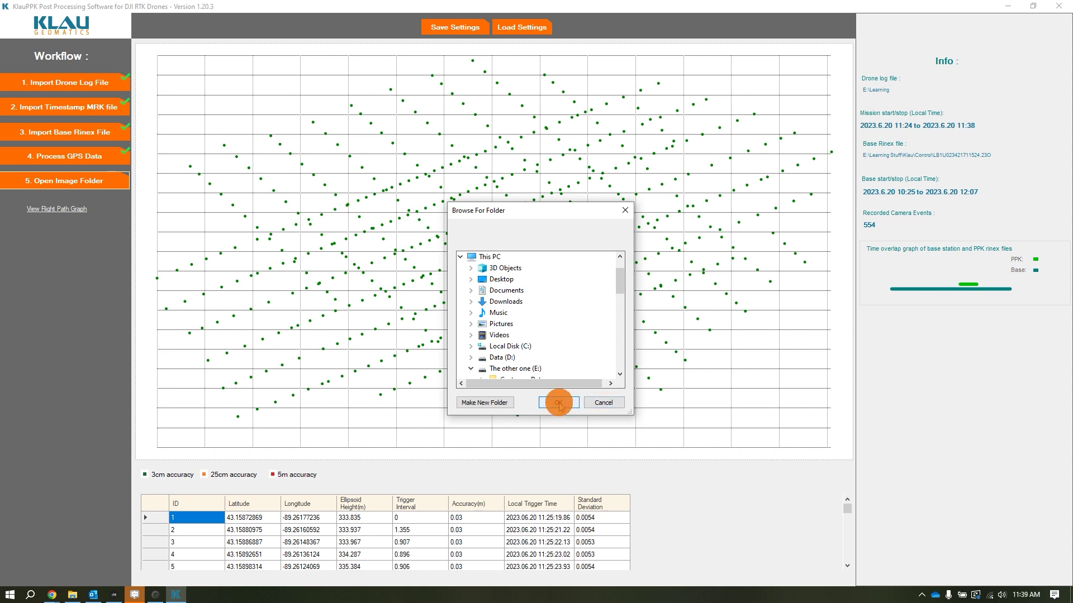
scroll(556, 349, "down", 5)
left_click(556, 312)
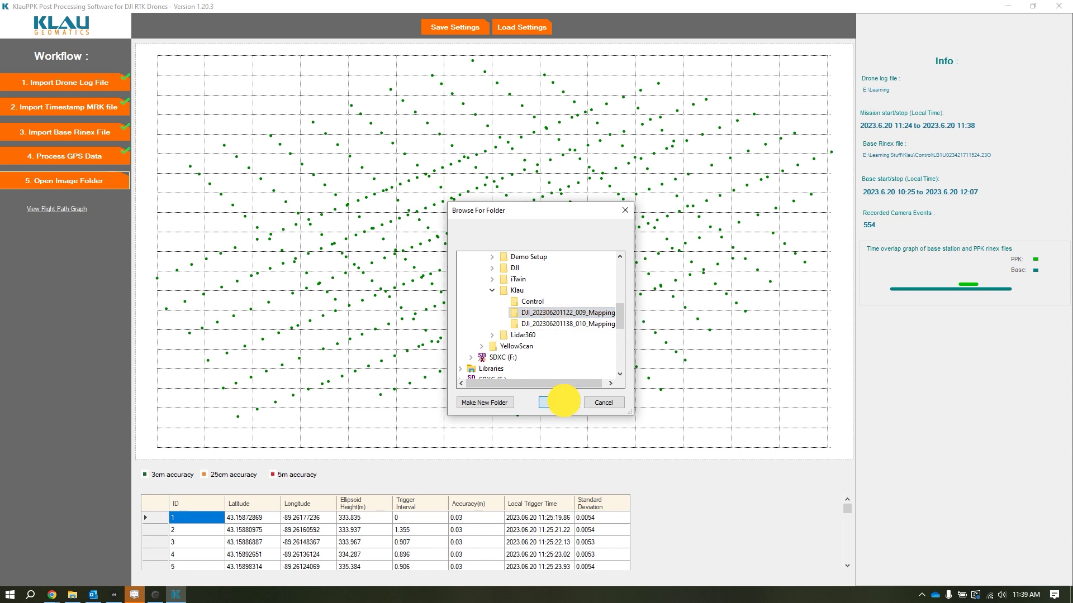
left_click(550, 403)
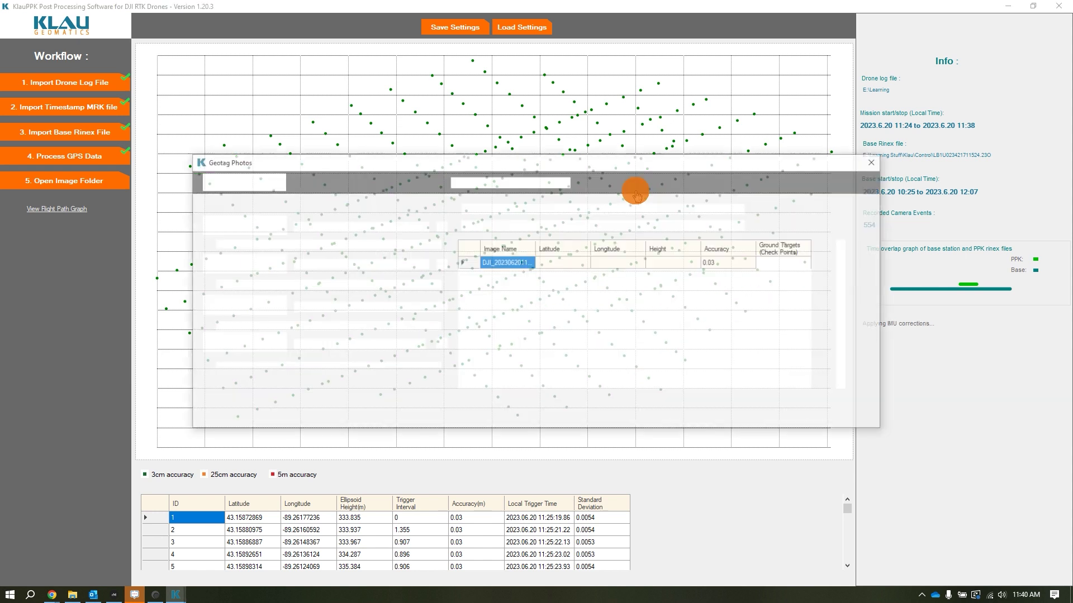
left_click_drag(687, 163, 718, 144)
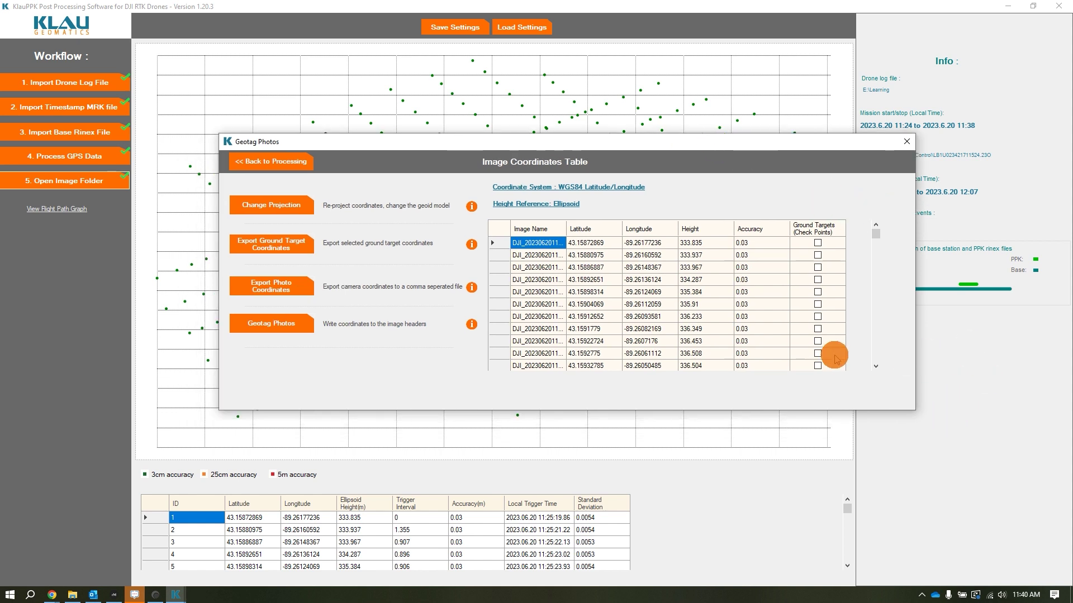
left_click_drag(627, 144, 613, 118)
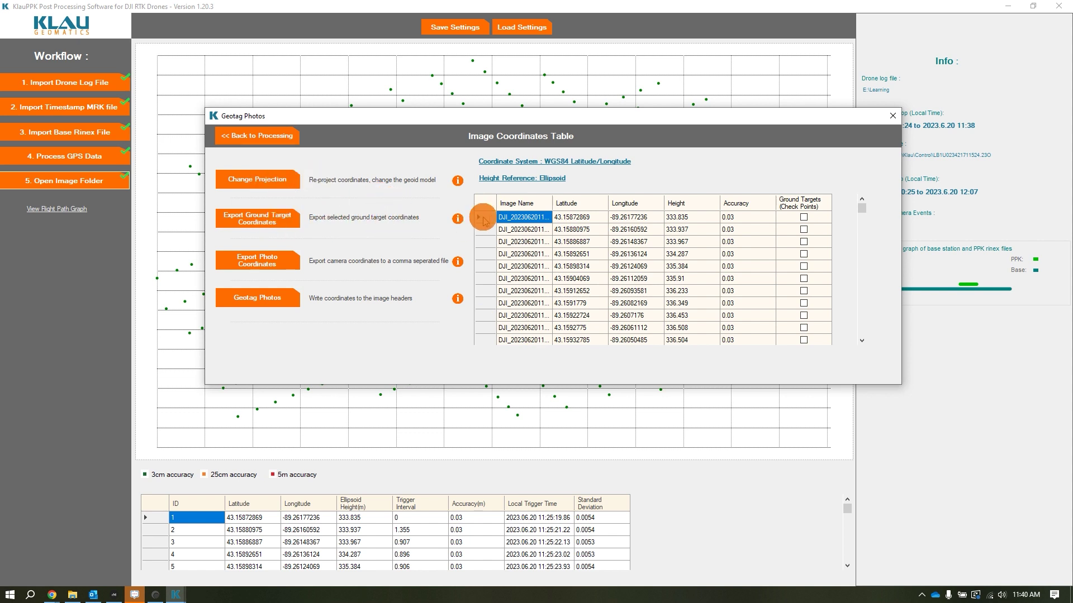
left_click(457, 219)
left_click(626, 347)
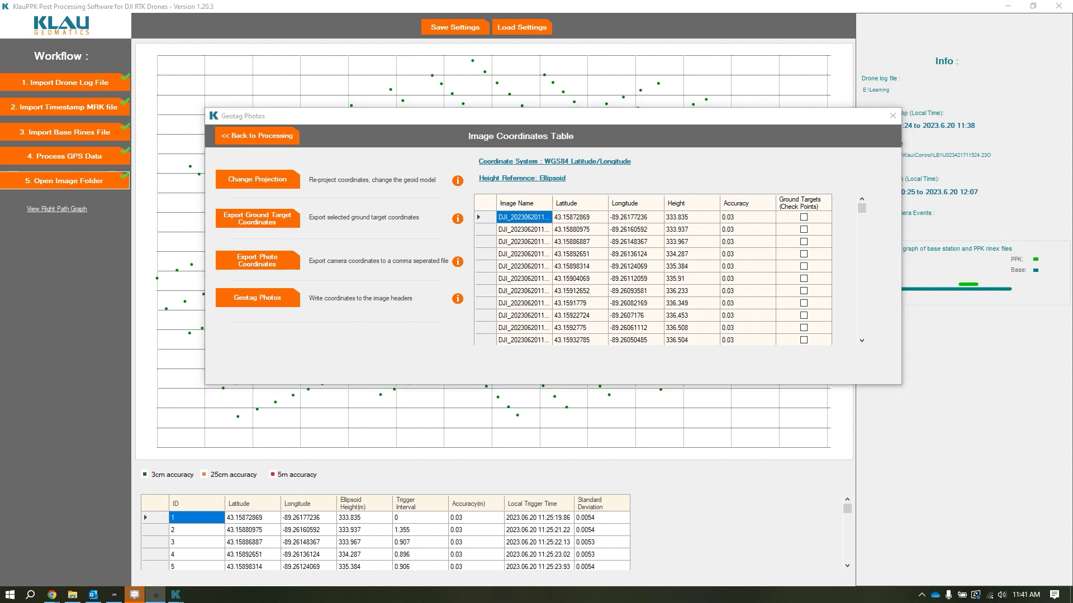
mouse_move(708, 118)
left_mouse_down()
mouse_move(688, 98)
mouse_move(696, 101)
left_mouse_up()
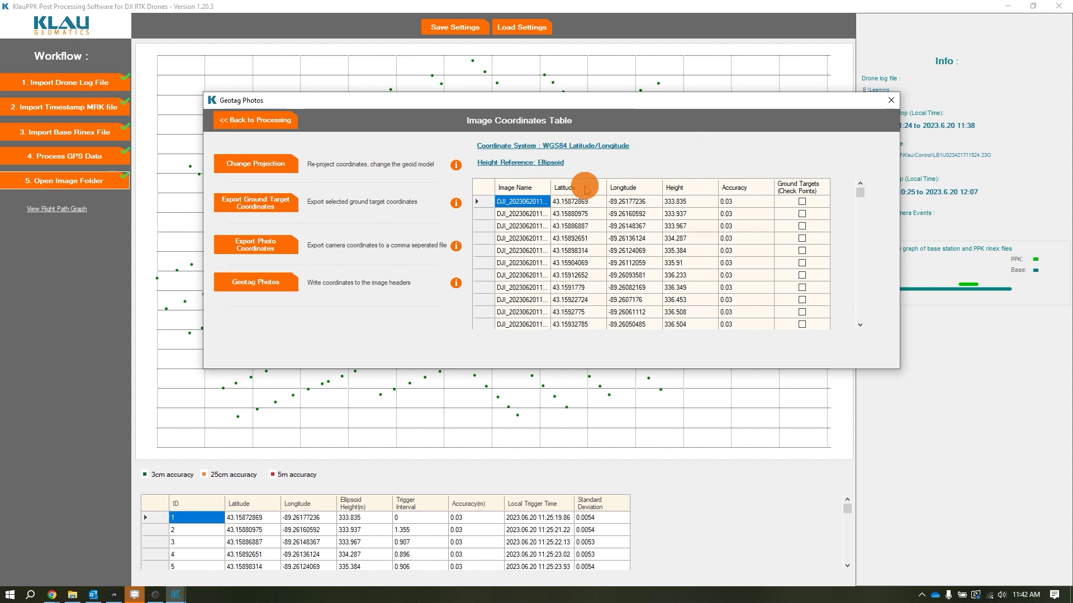
- Pick Geoid18 from the North American geoid models and apply it to the image coordinates
left_click(507, 163)
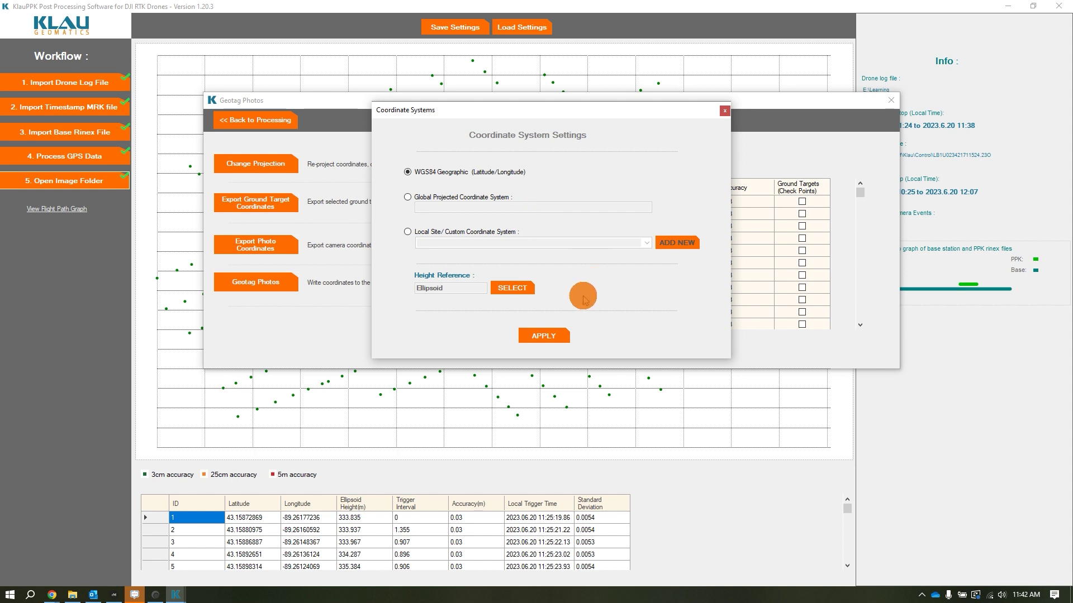
left_click(513, 289)
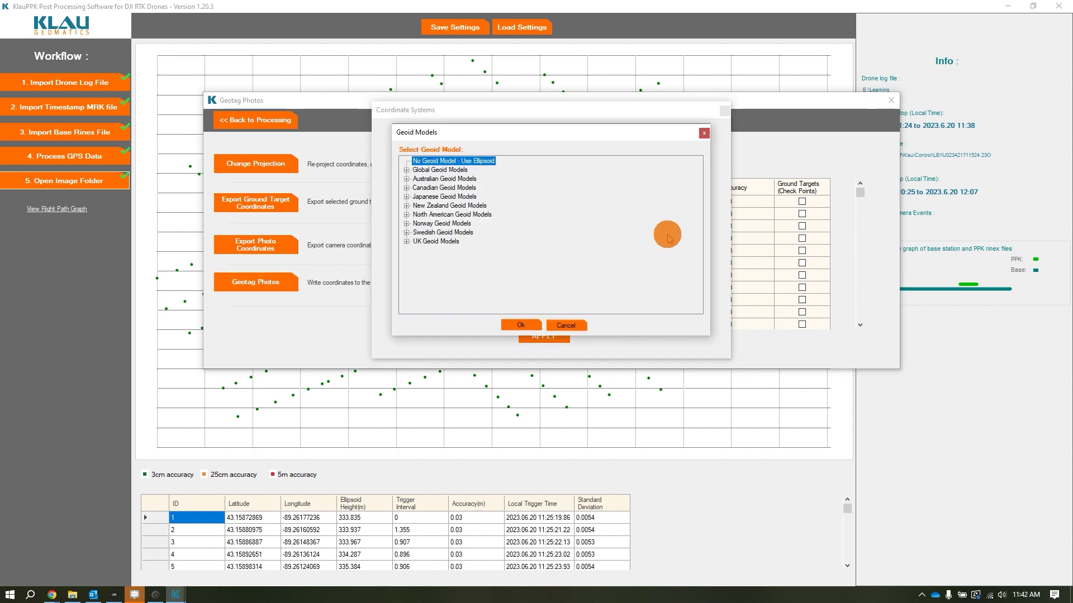
left_click(704, 133)
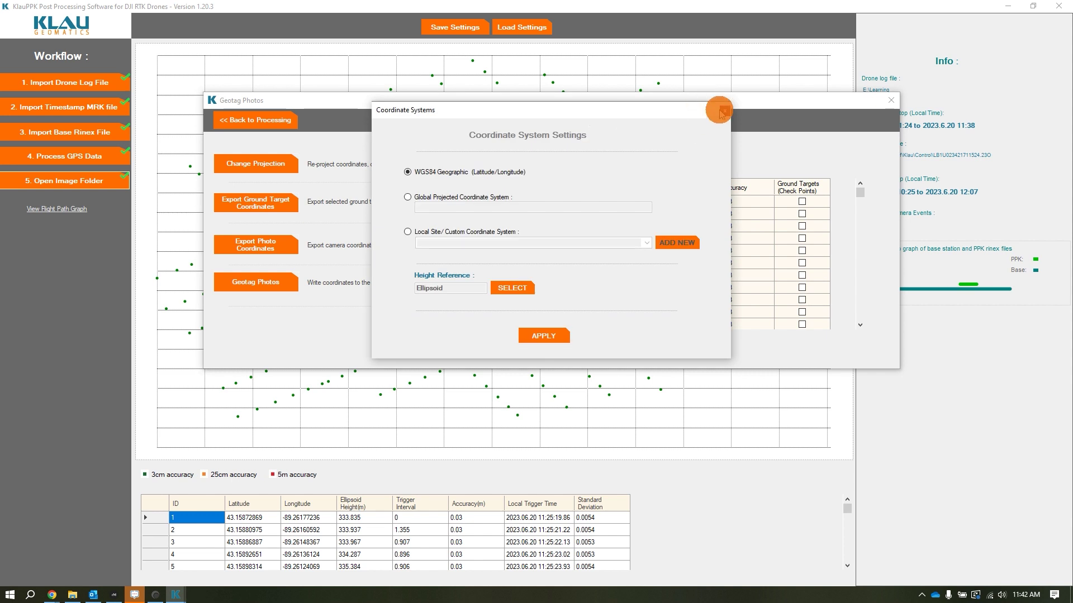
left_click(722, 112)
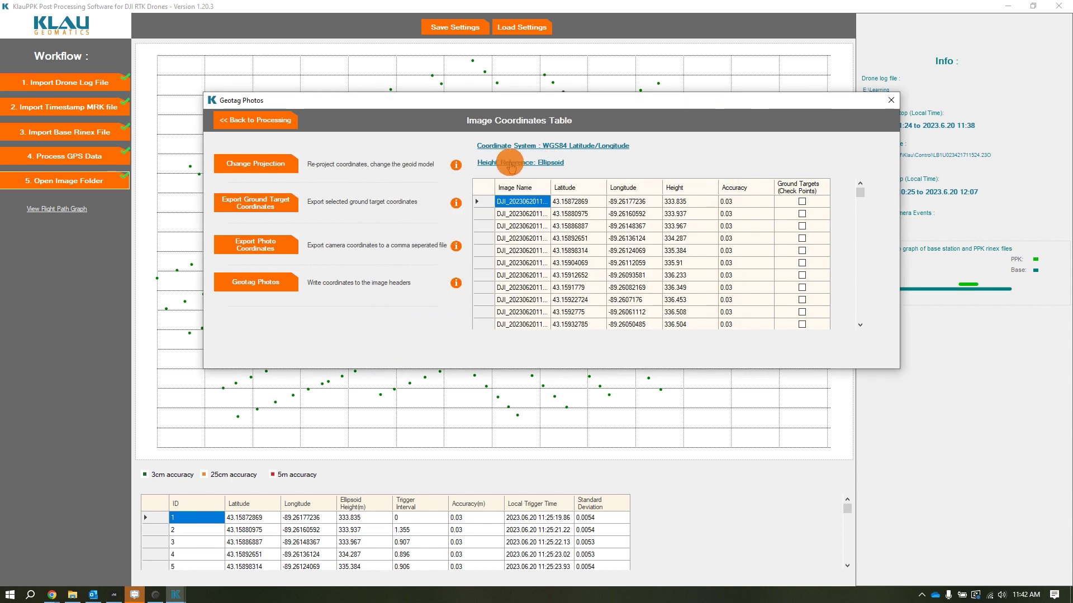
left_click(243, 162)
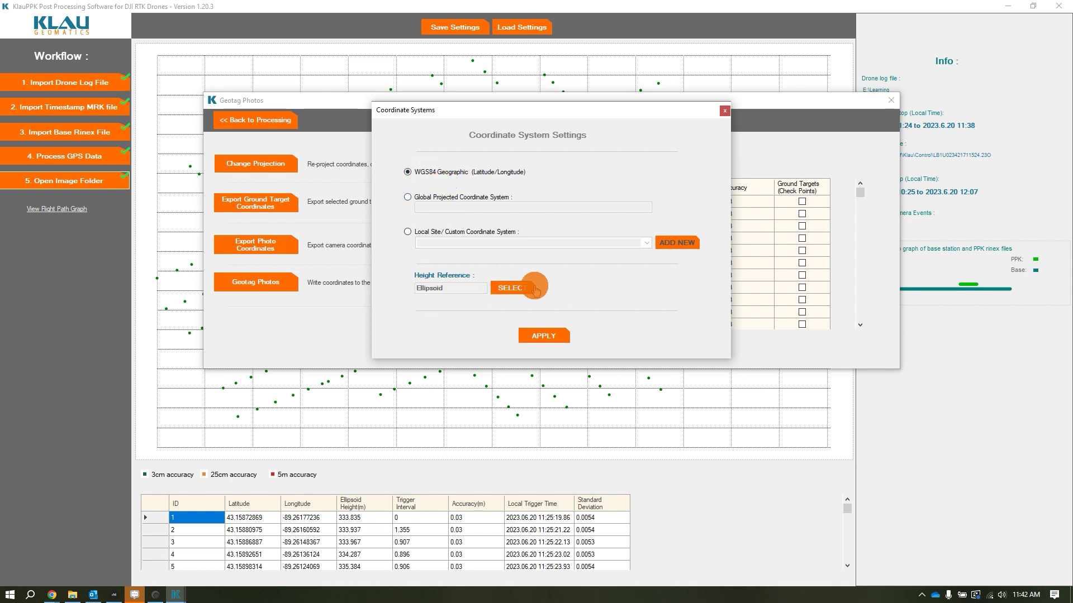
left_click(511, 288)
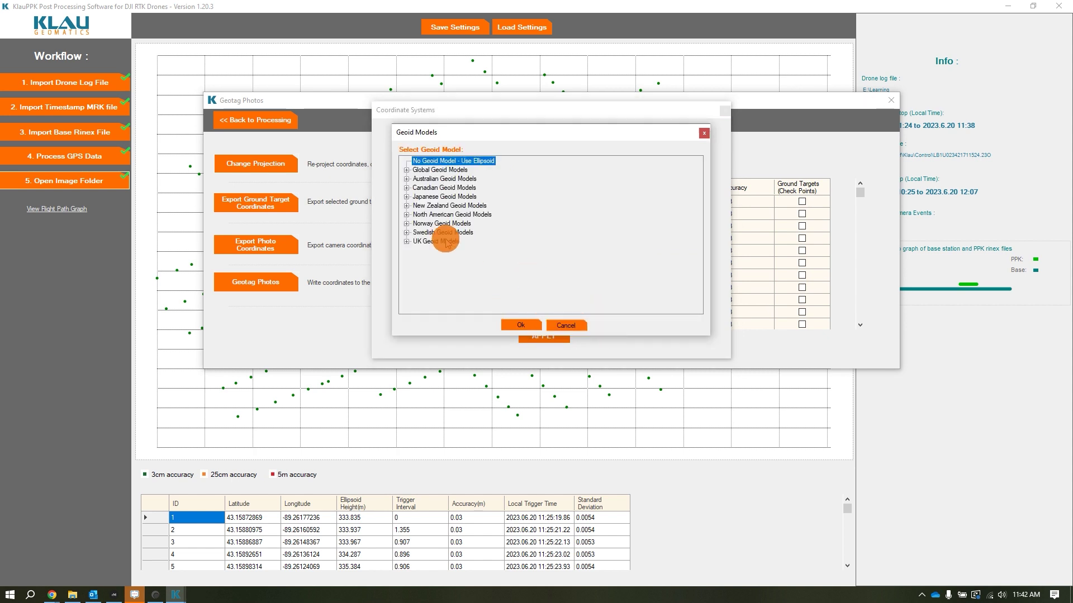
left_click(407, 215)
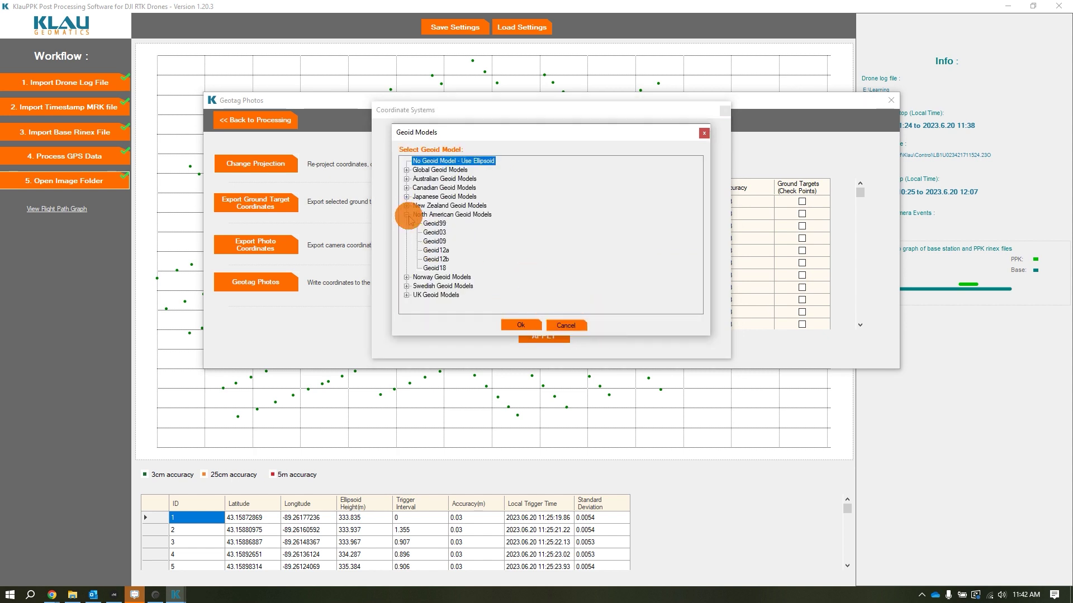
left_click(436, 268)
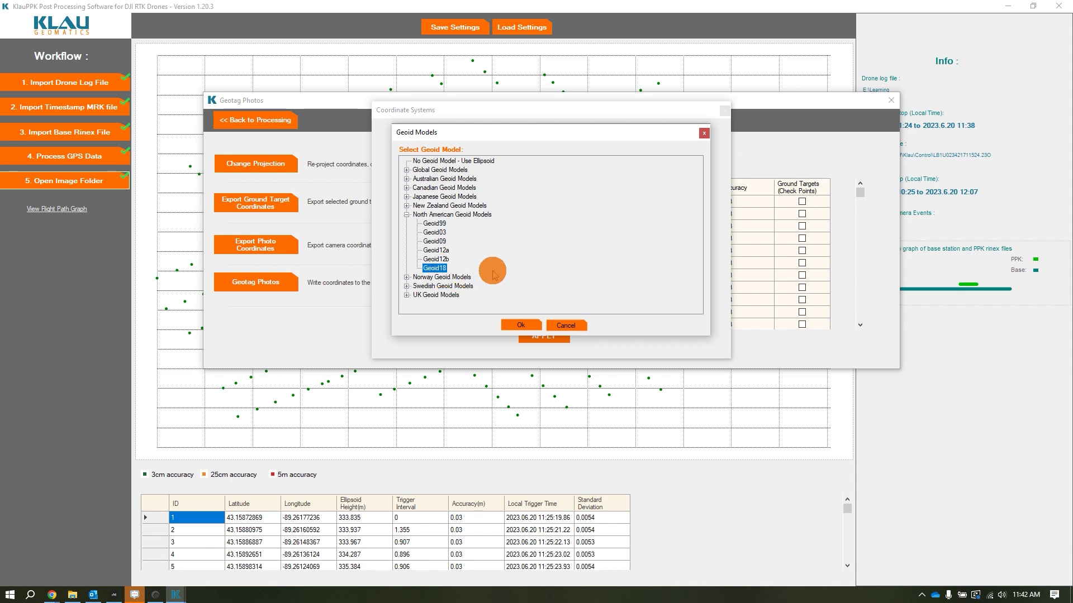
left_click(522, 325)
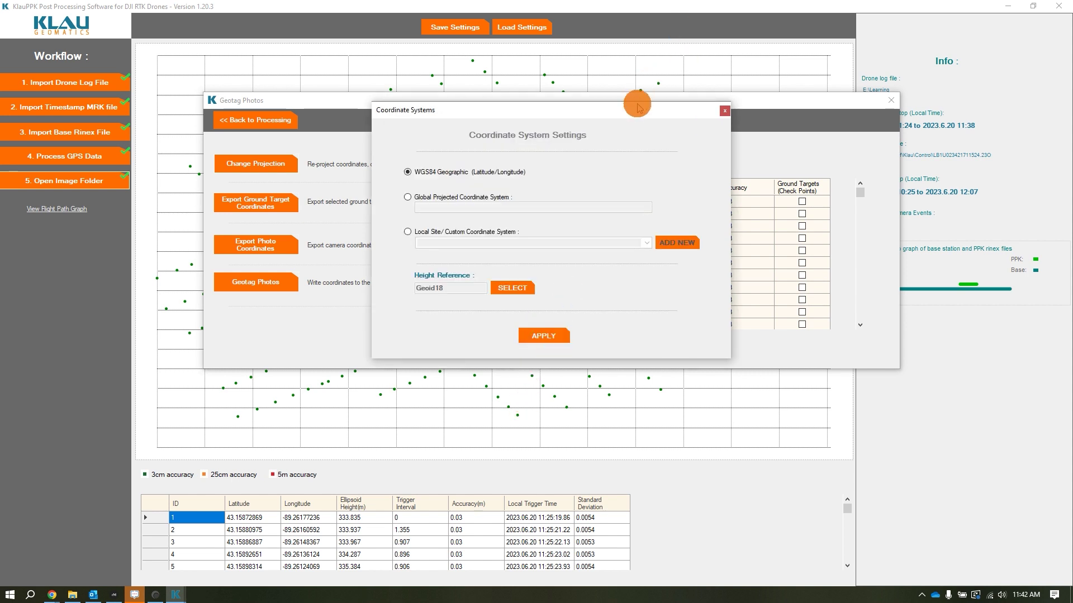
left_click_drag(637, 109, 489, 101)
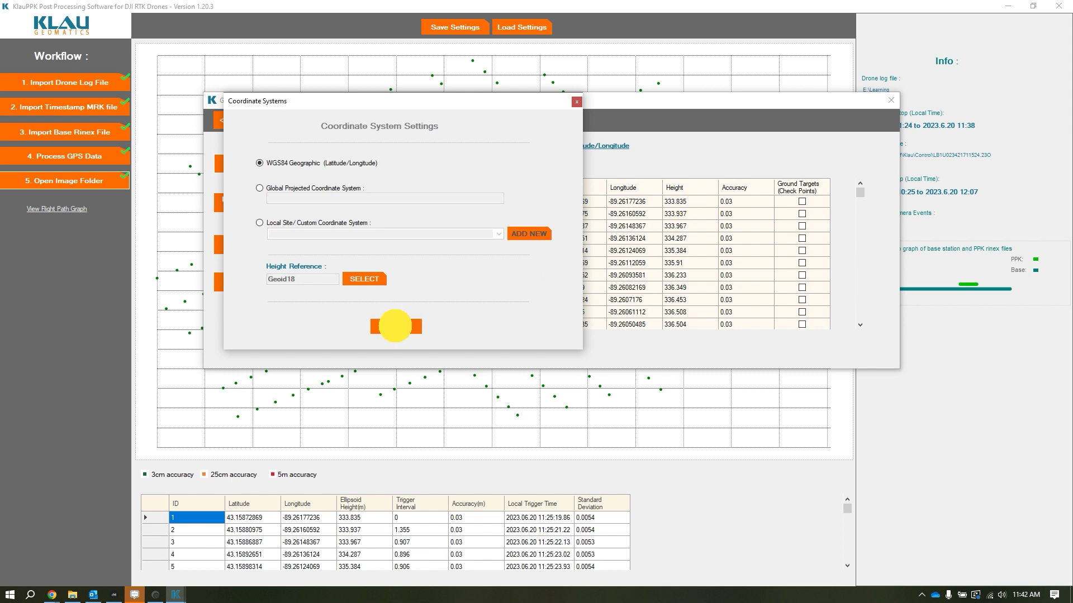
left_click(392, 326)
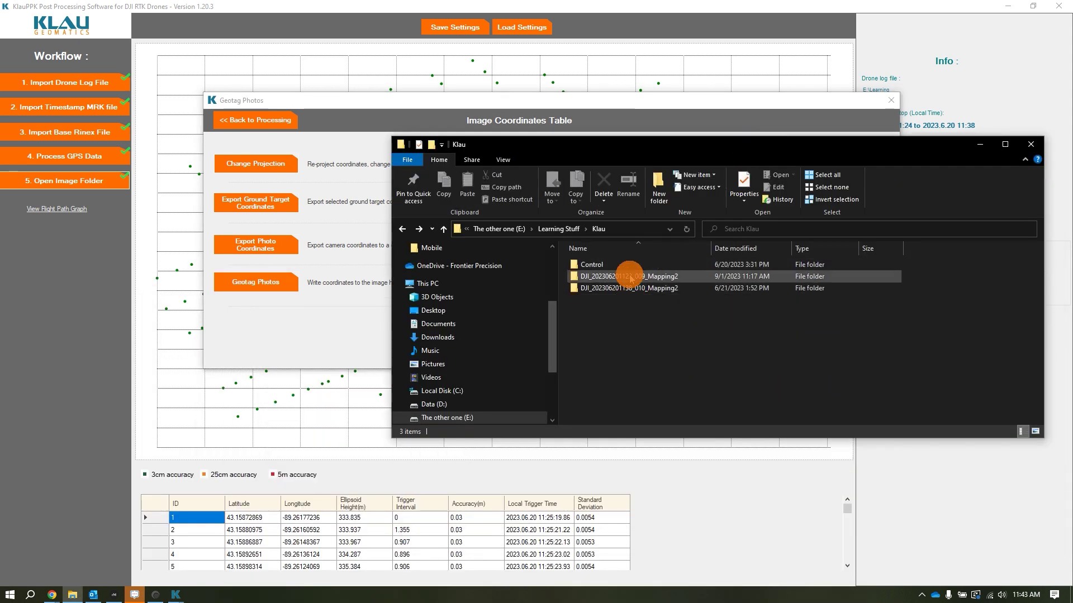
double_click(695, 280)
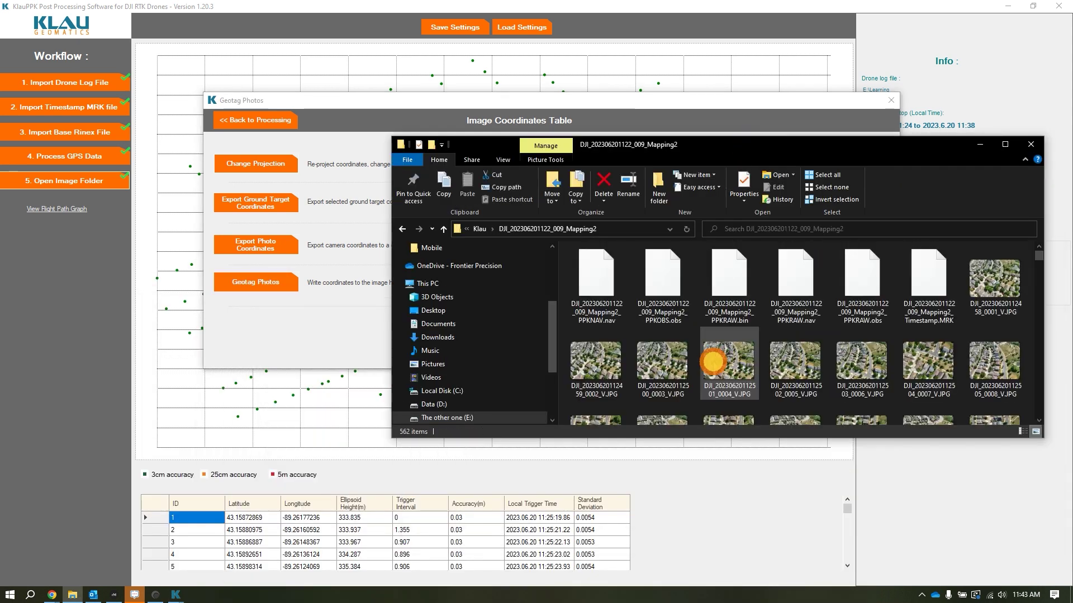
left_click(992, 281)
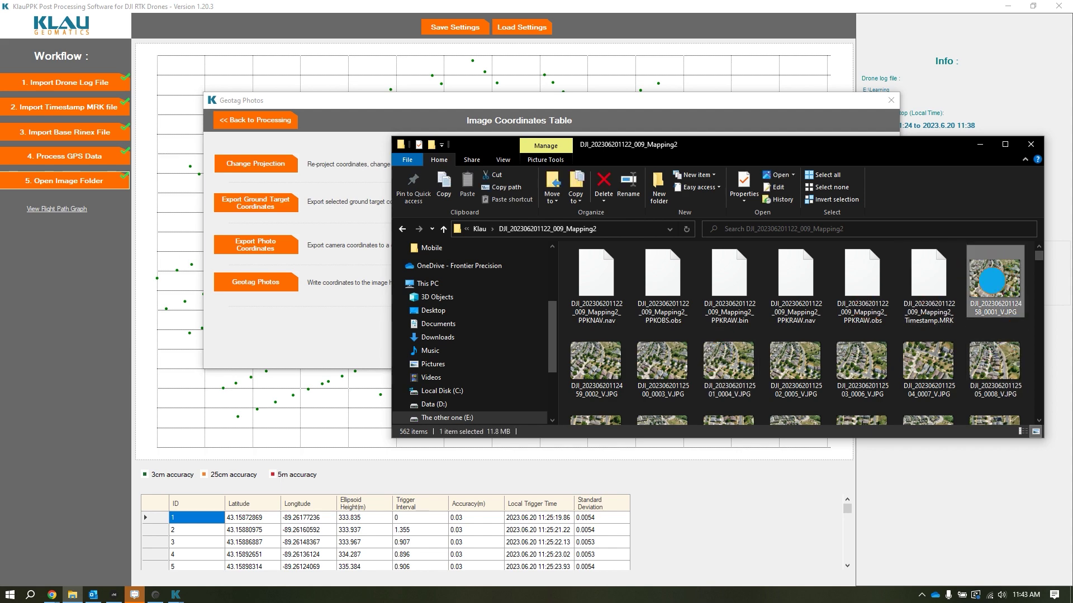
right_click(993, 281)
left_click(1017, 575)
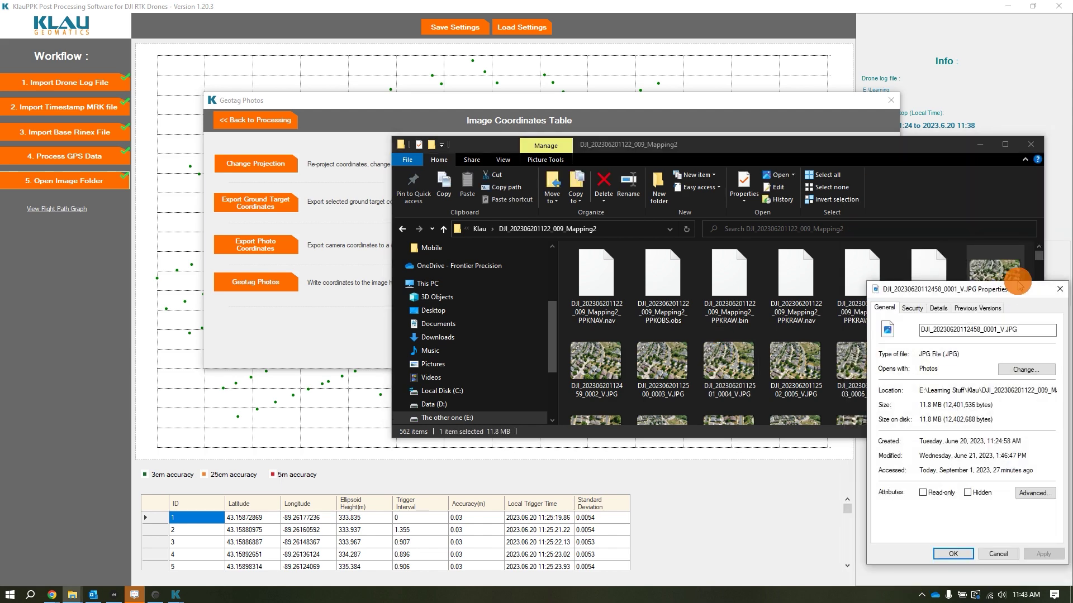
left_click_drag(1018, 286, 760, 186)
left_click(681, 205)
left_click(712, 331)
scroll(720, 353, "down", 2)
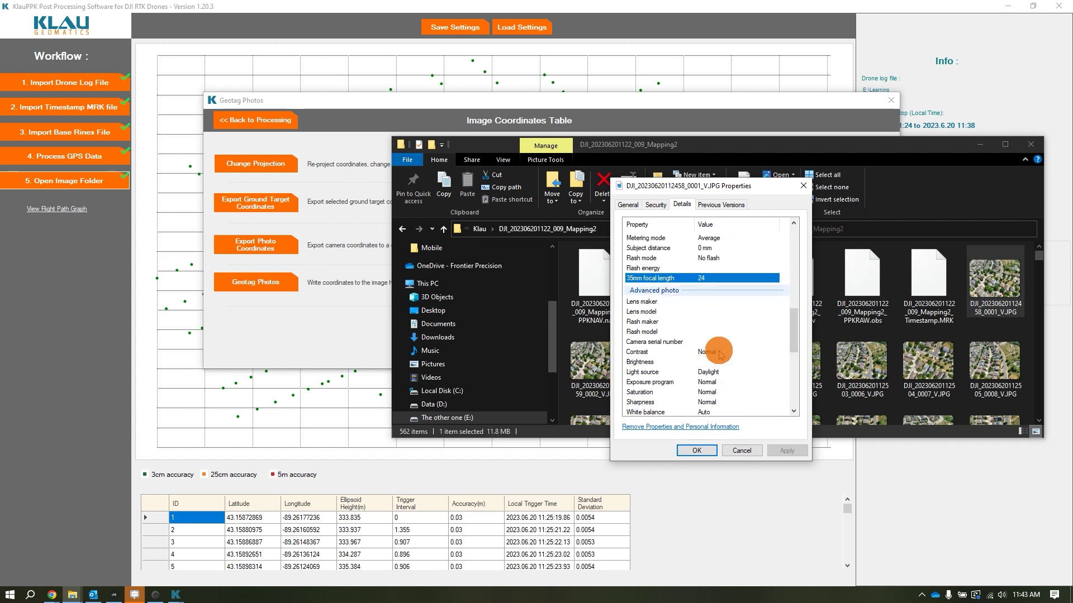
scroll(719, 353, "down", 5)
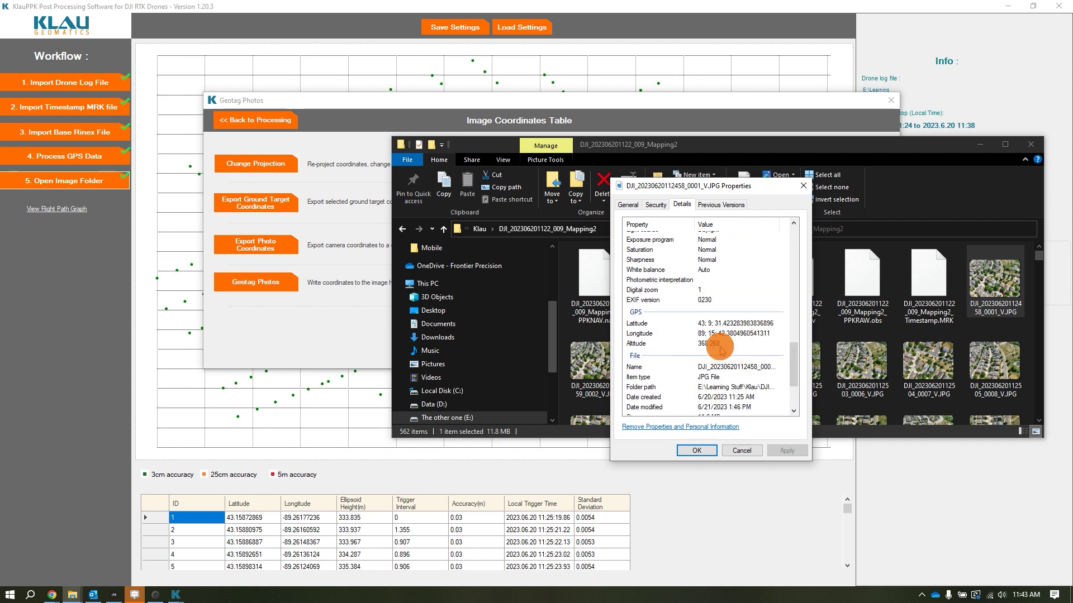
left_click_drag(761, 185, 880, 372)
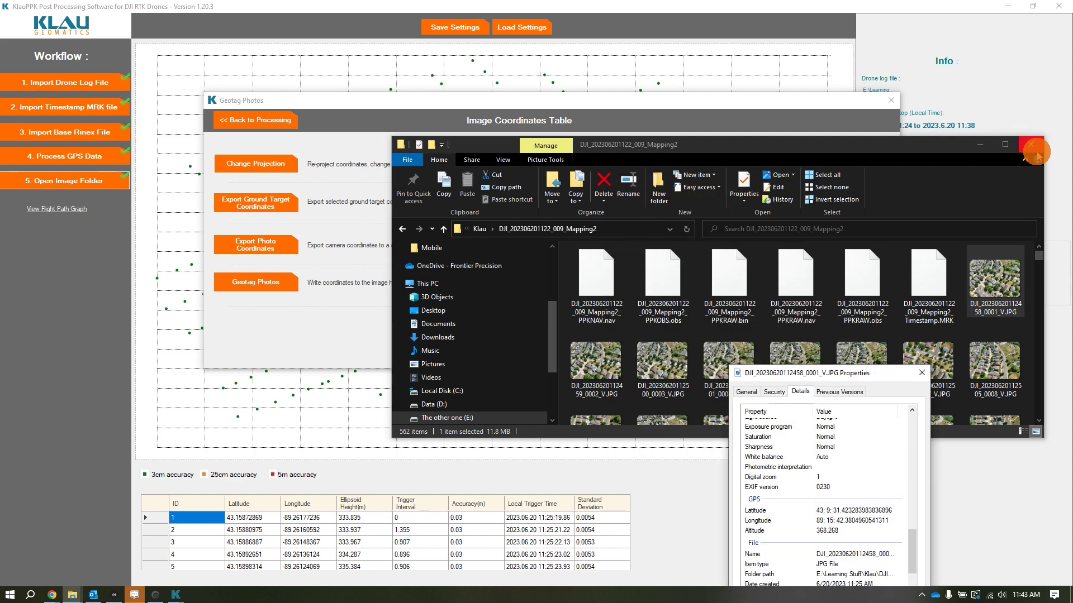
left_click(926, 375)
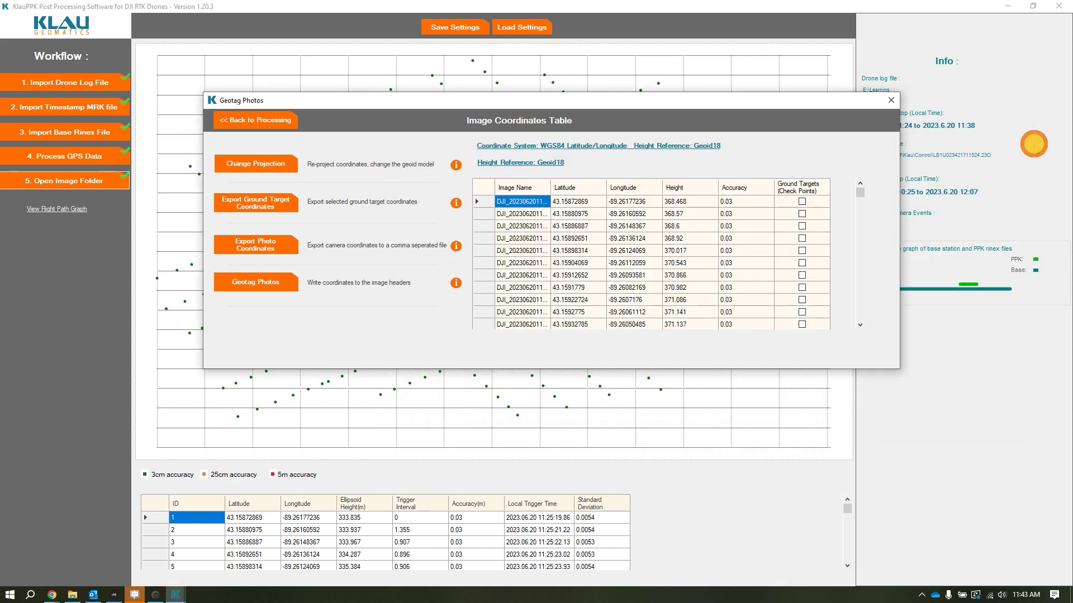
- Close the image folder window and geotag the photos with the Geoid18-corrected coordinates
left_click(1031, 144)
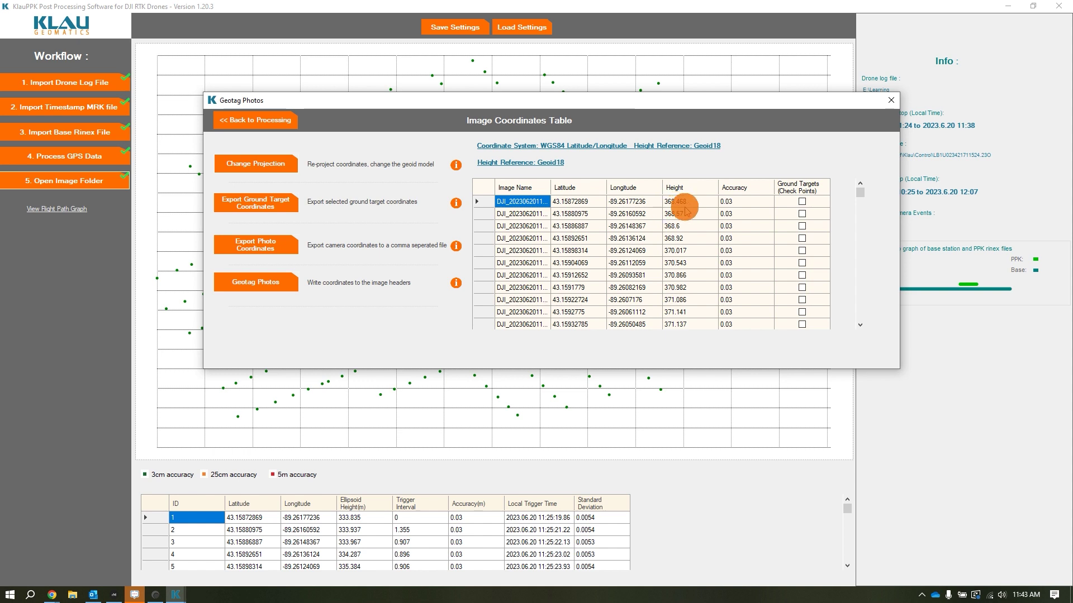
left_click(276, 286)
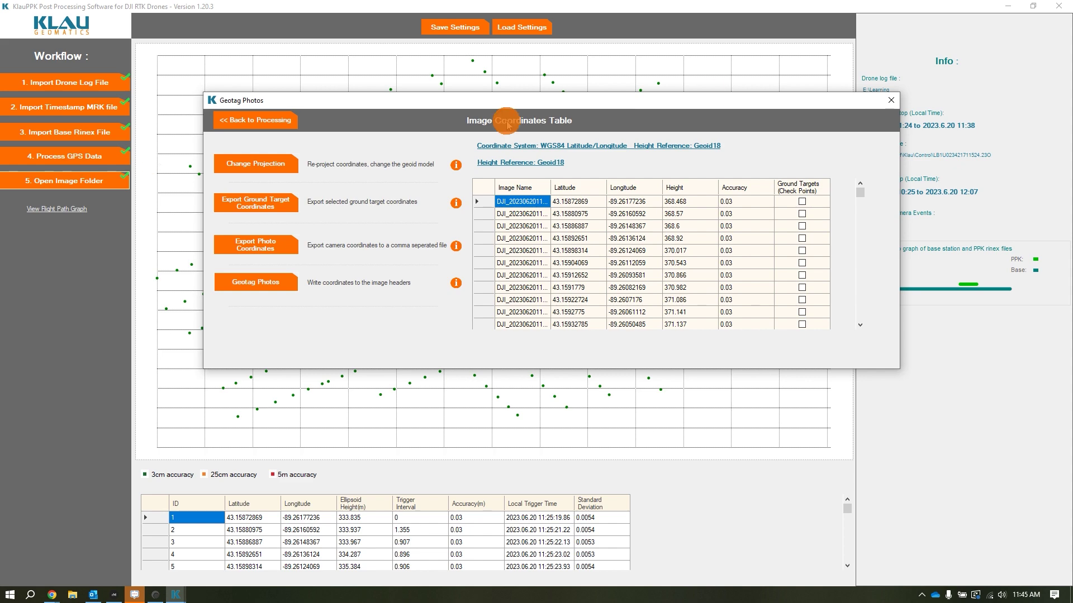
- Move the Geotag Photos window aside to view the flight plot, then back, while geotagging completes
mouse_move(702, 104)
left_mouse_down()
mouse_move(783, 520)
mouse_move(742, 541)
mouse_move(753, 401)
mouse_move(725, 126)
mouse_move(712, 97)
left_mouse_up()
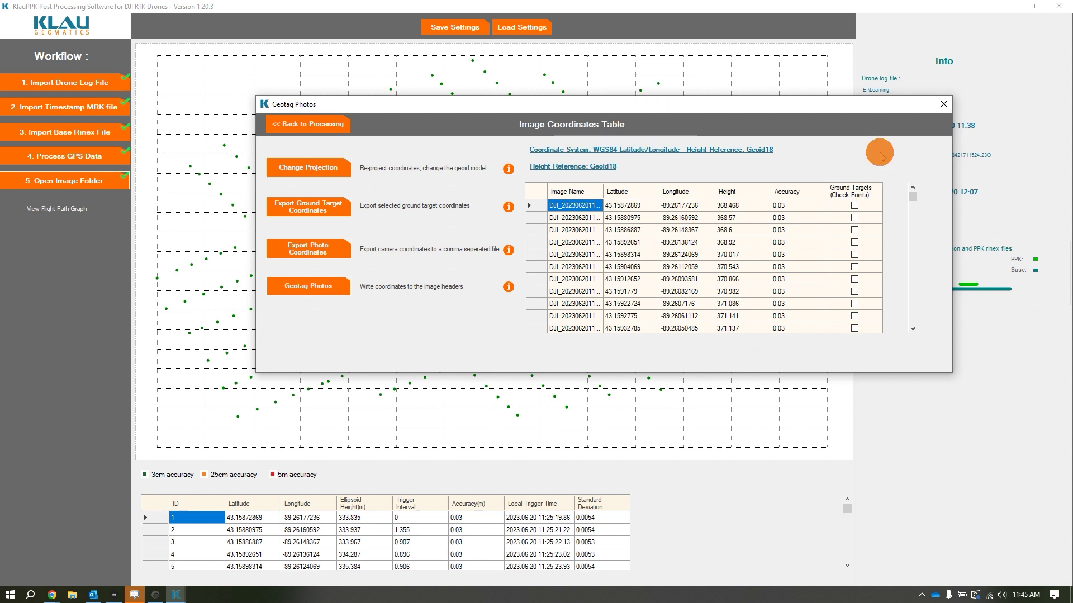
left_click_drag(795, 105, 709, 99)
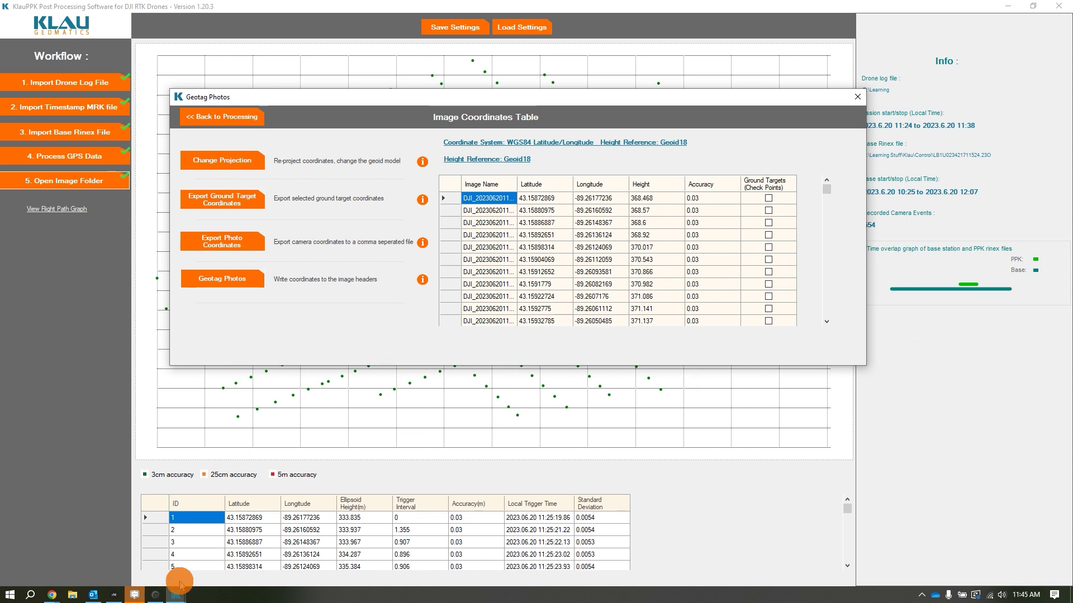
left_click(72, 596)
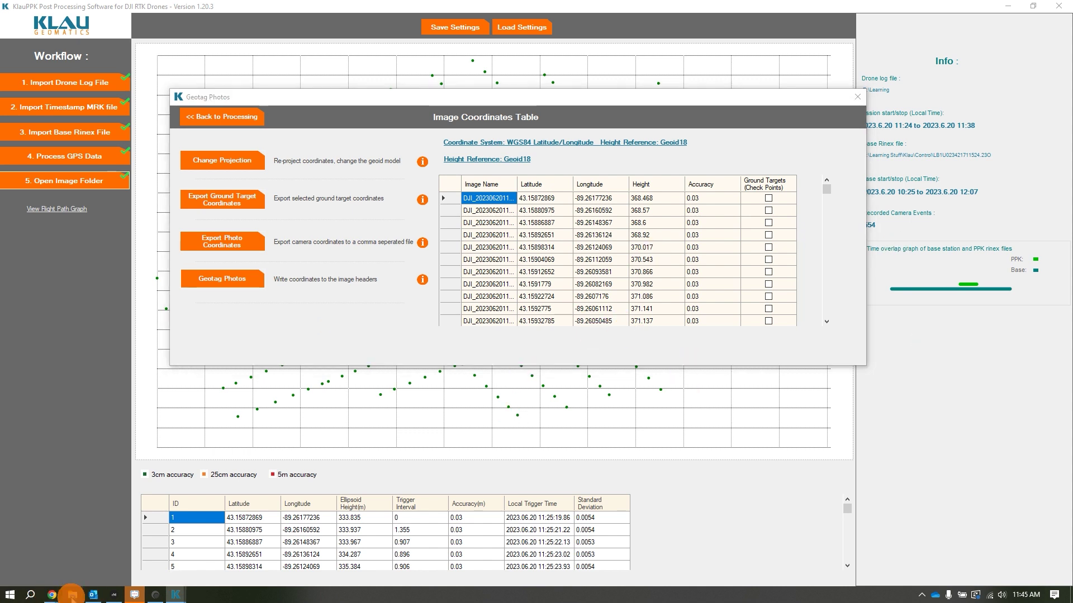
left_click(1031, 144)
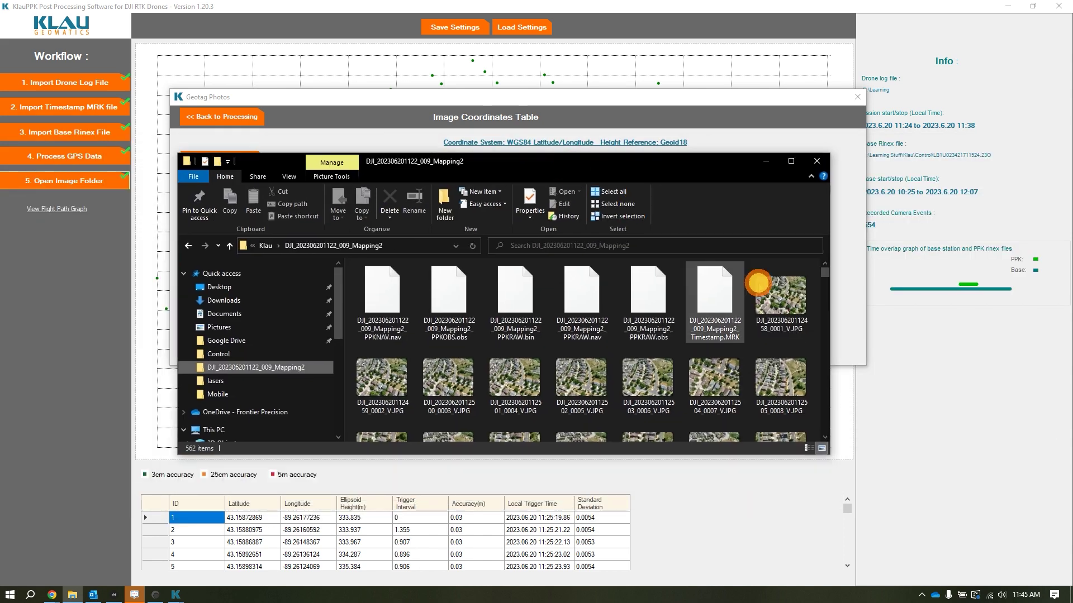
left_click(805, 350)
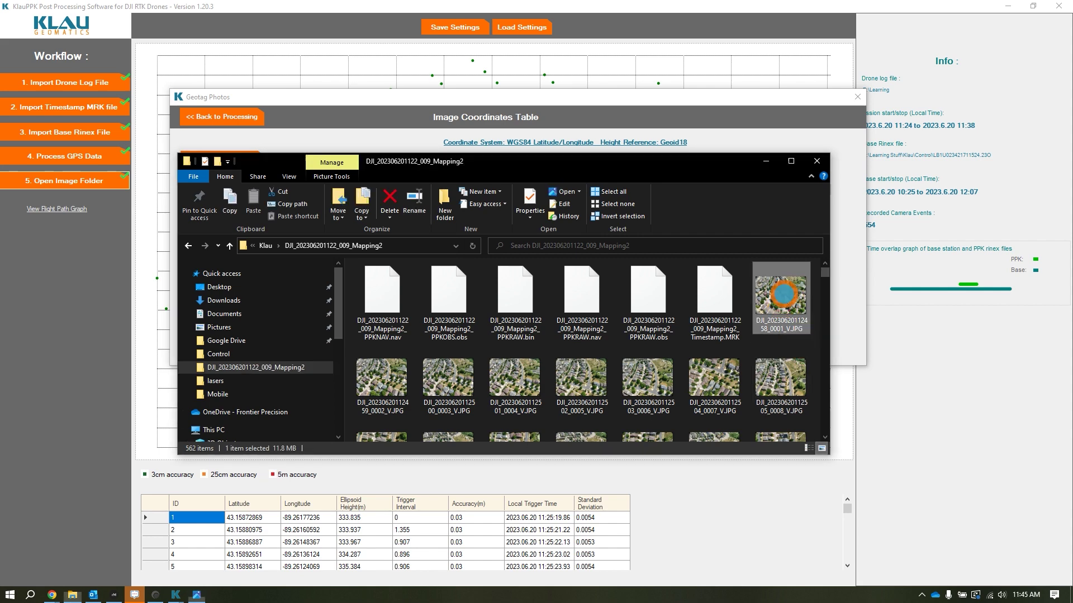
right_click(783, 296)
left_click(817, 577)
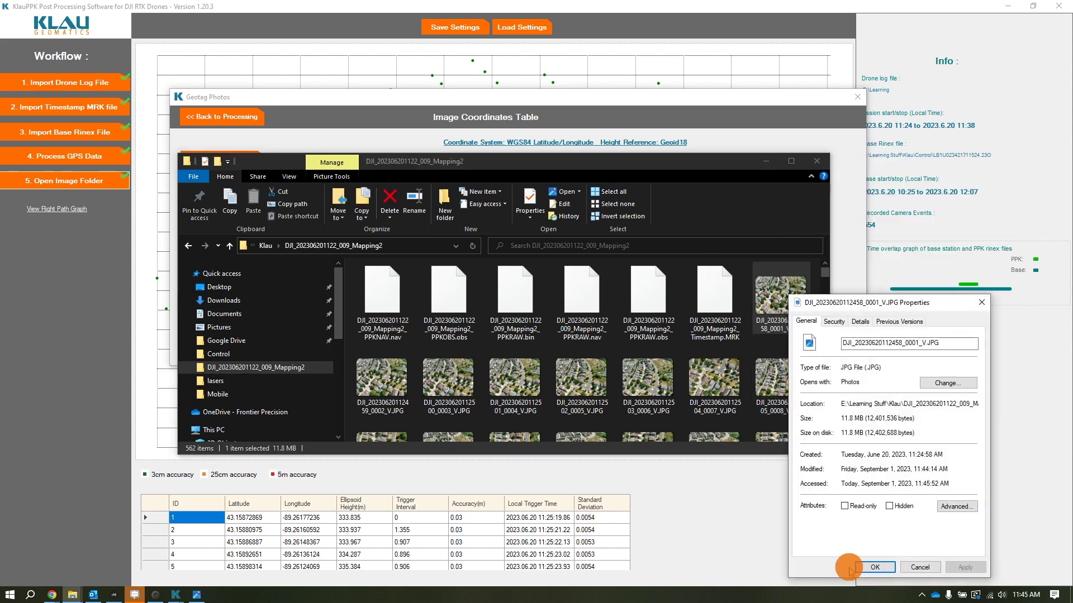
left_click_drag(897, 301, 512, 140)
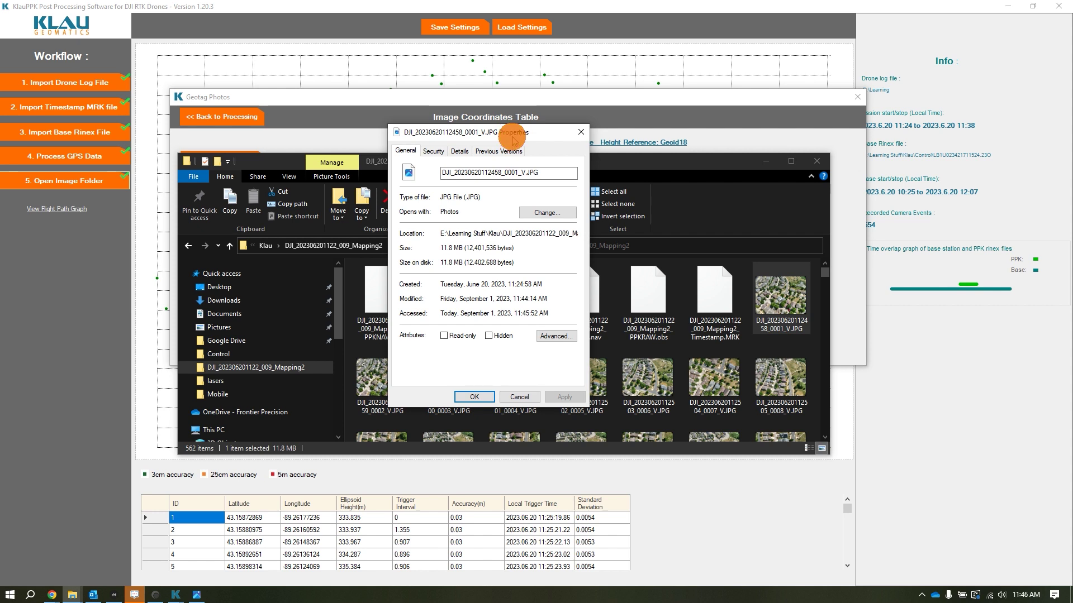
left_click_drag(513, 139, 539, 136)
left_click(525, 147)
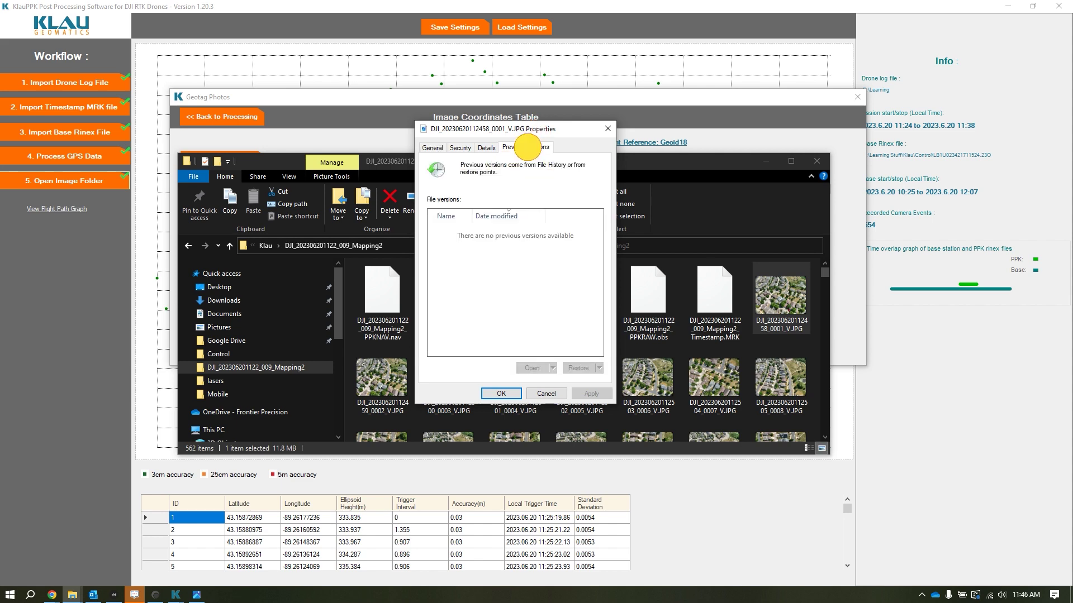
left_click(482, 147)
scroll(434, 299, "down", 5)
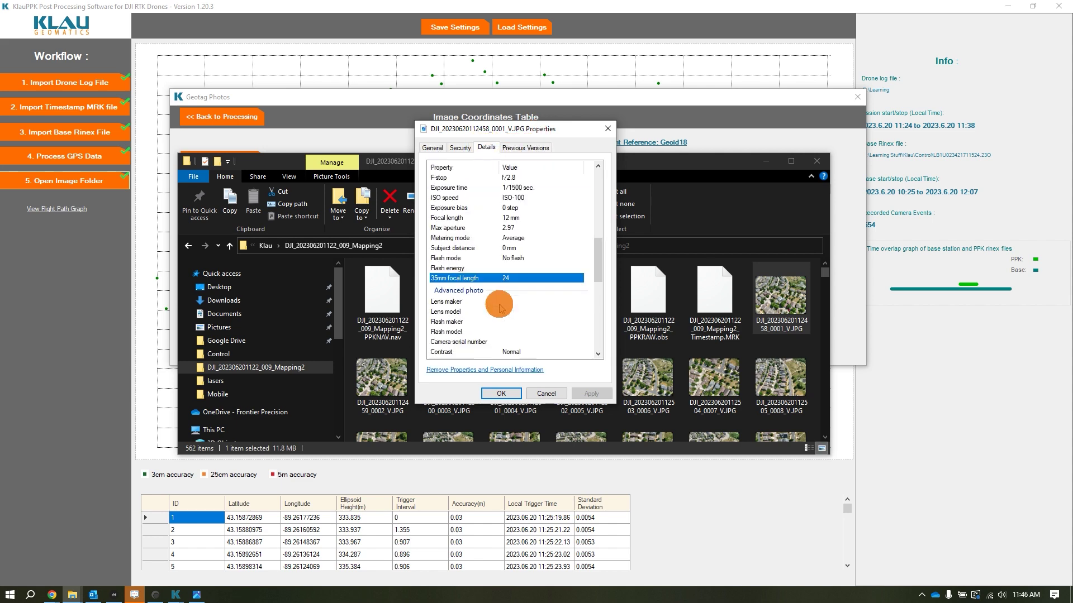
left_click(500, 315)
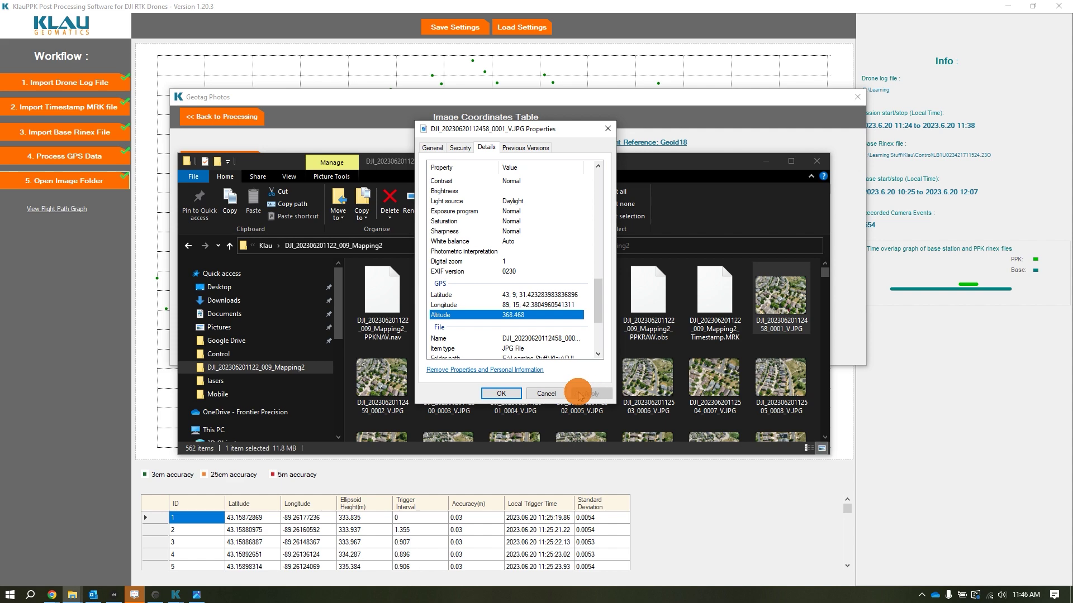
left_click(498, 393)
left_click(818, 166)
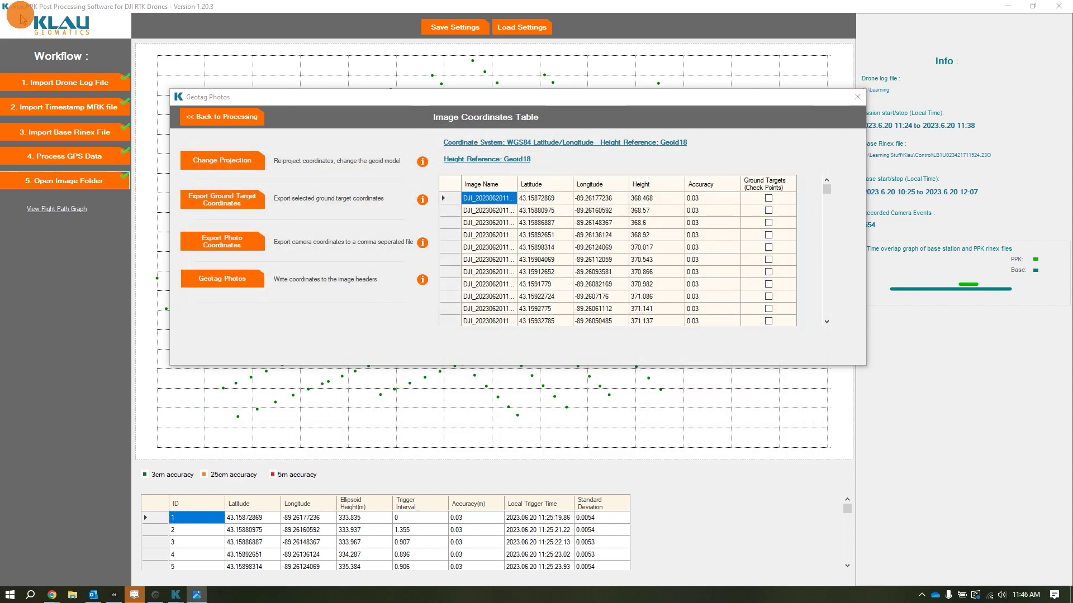
- Close the Geotag Photos window to reveal the processed flight plot and coordinates table
left_click(858, 97)
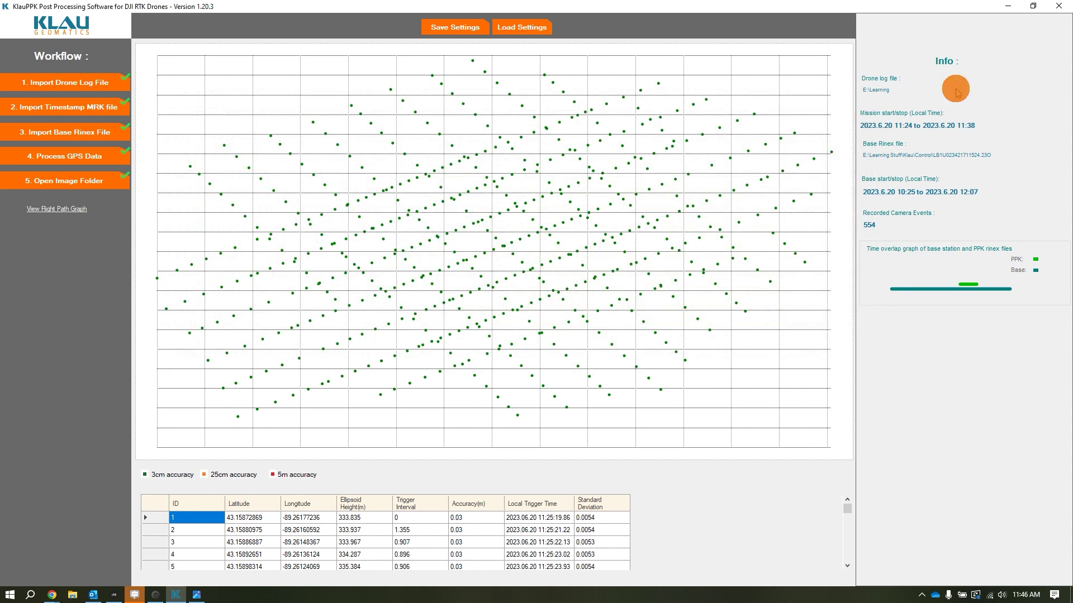